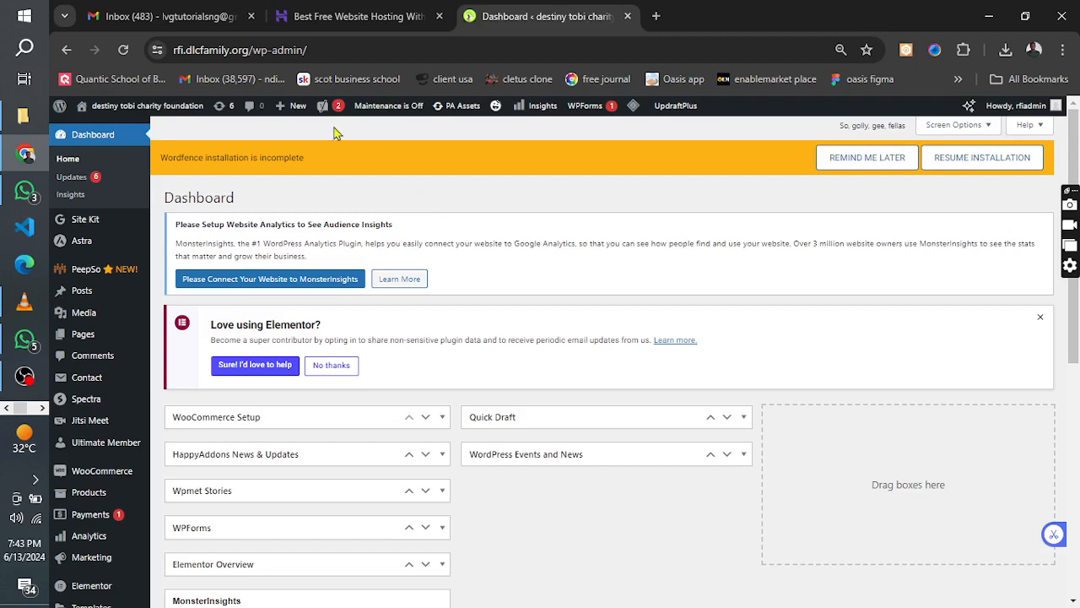
click(256, 52)
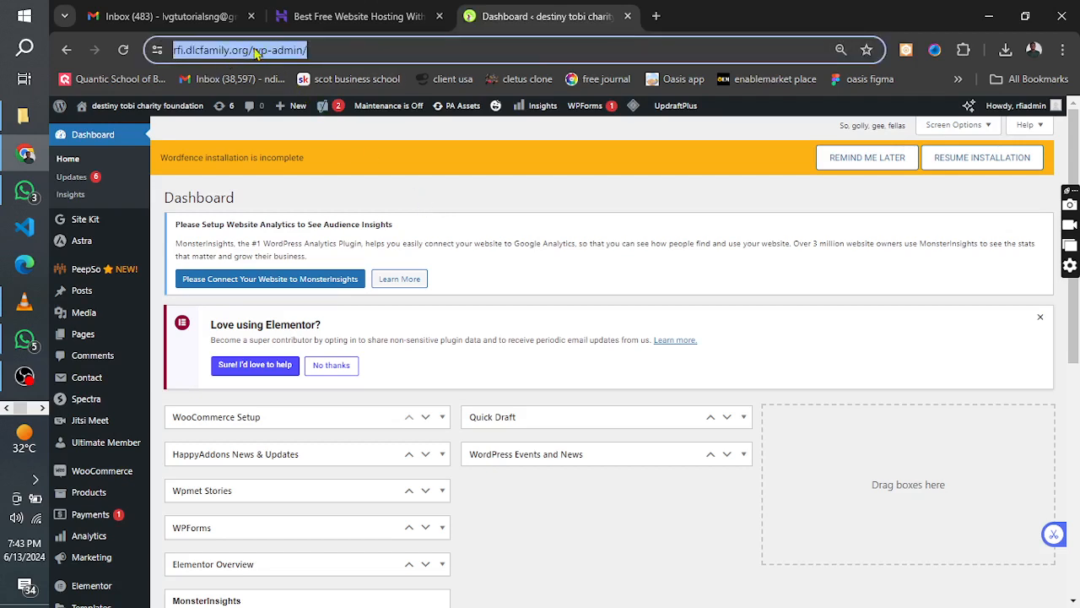
click(225, 52)
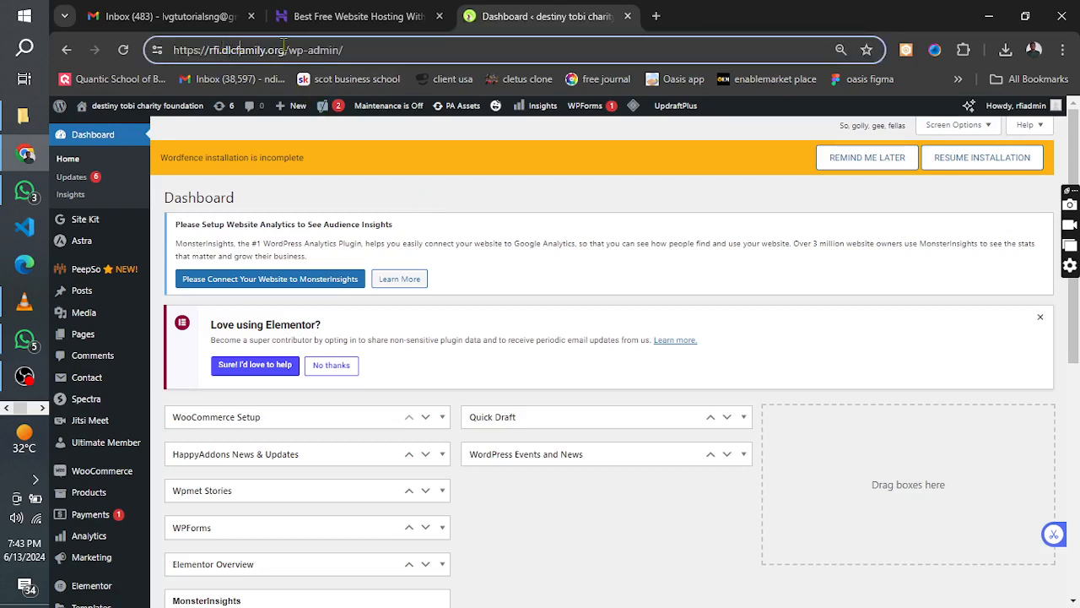
click(656, 16)
click(536, 17)
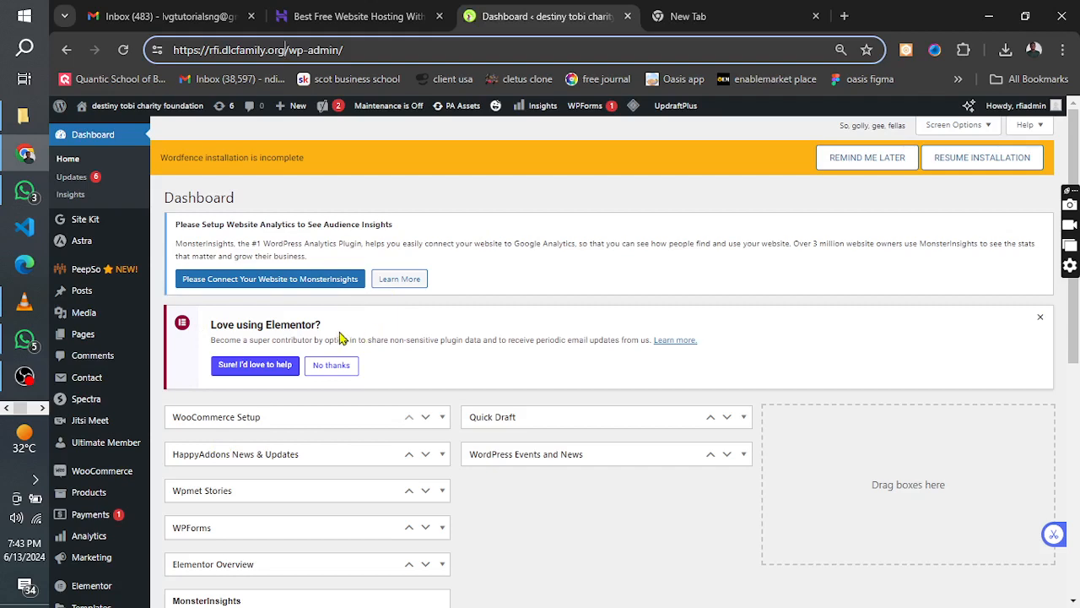
- Switch to the Hostinger site and search its domain checker for trehousenigeria.com
click(371, 28)
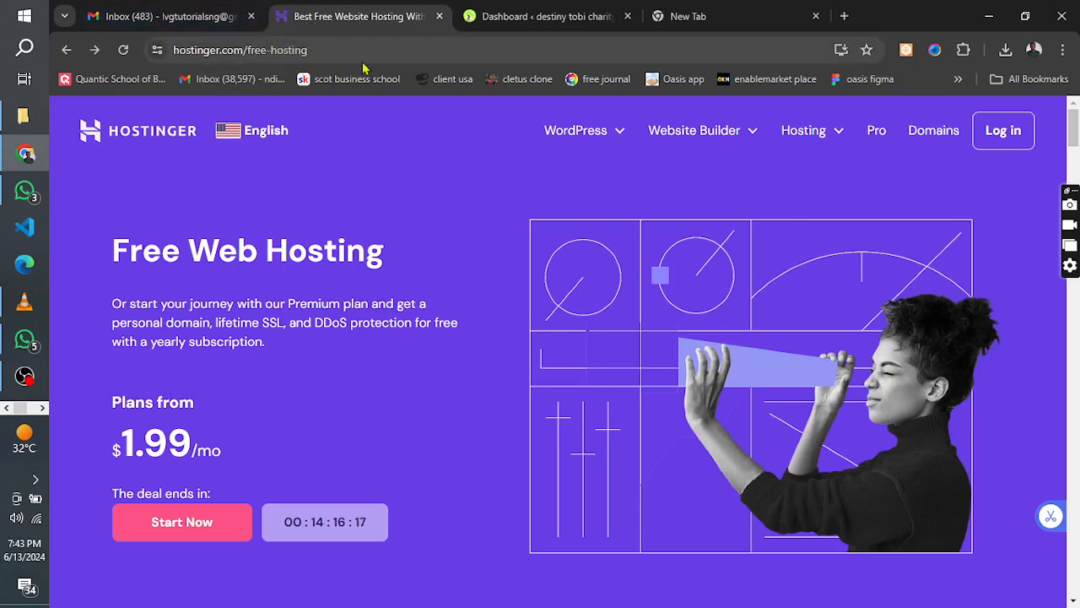
click(928, 135)
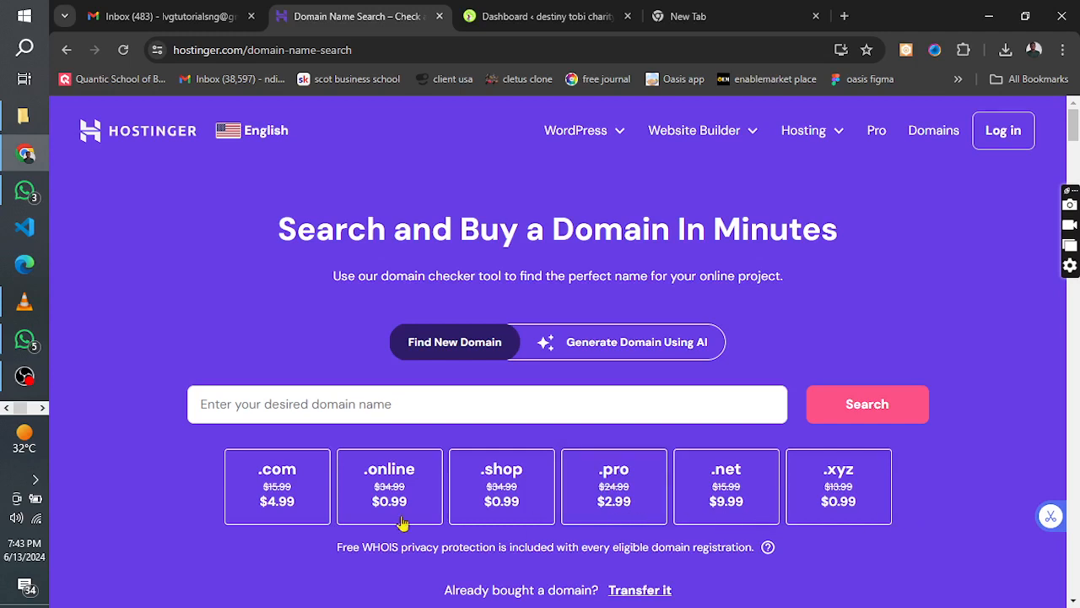
click(290, 401)
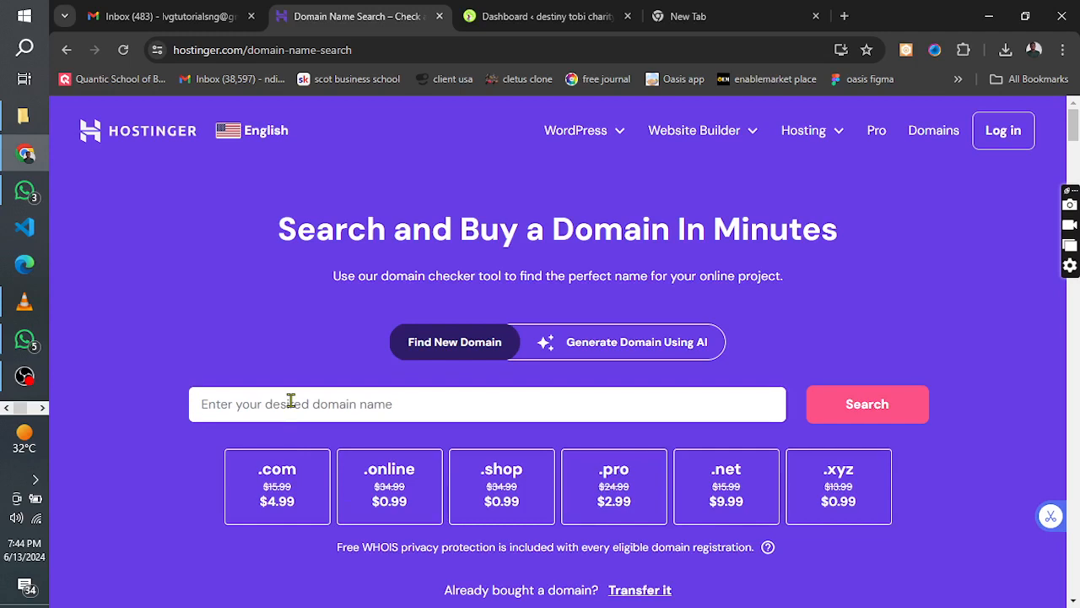
text(ger)
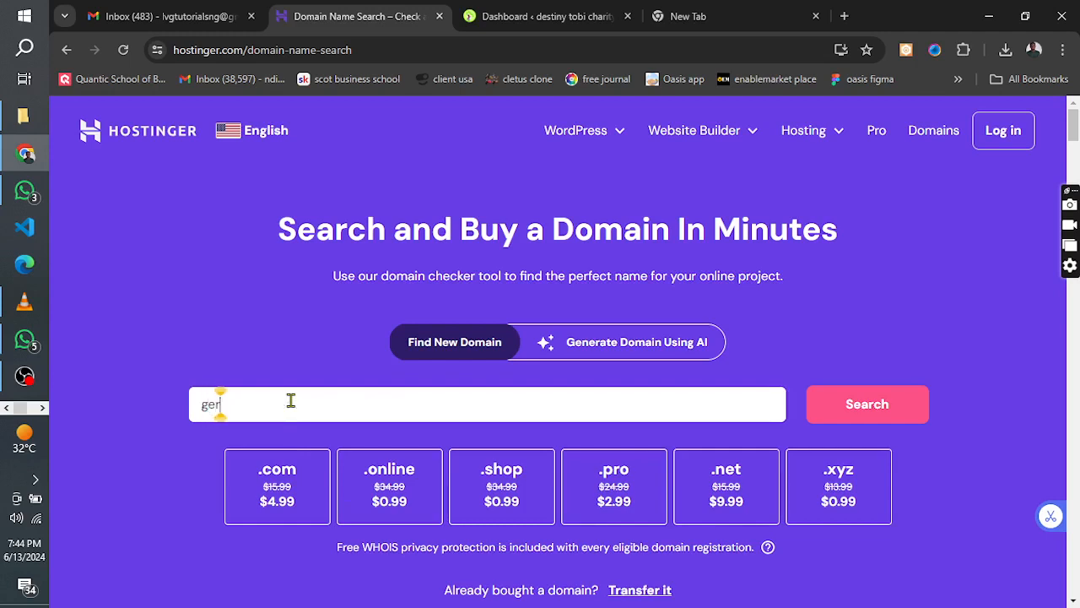
key(BackSpace)
key(BackSpace)
key(BackSpace)
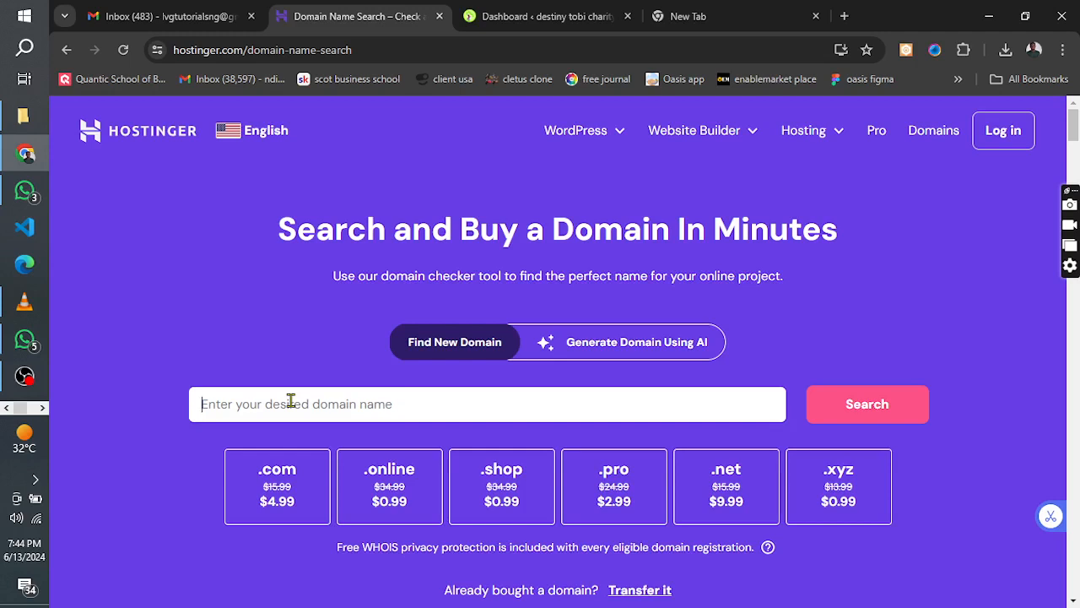
text(tre)
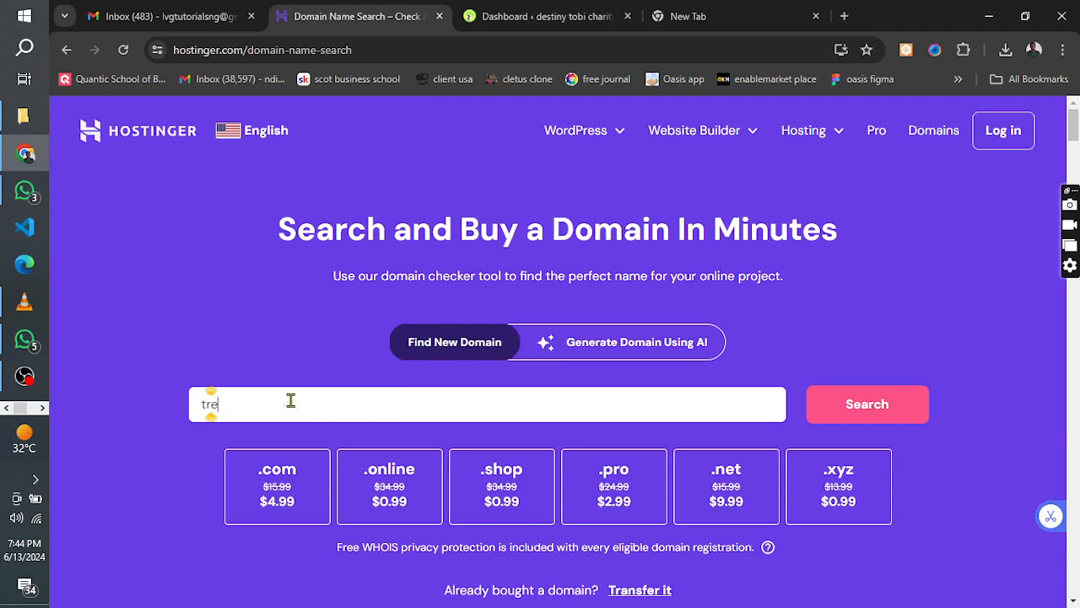
text(housenigeria.com)
click(848, 414)
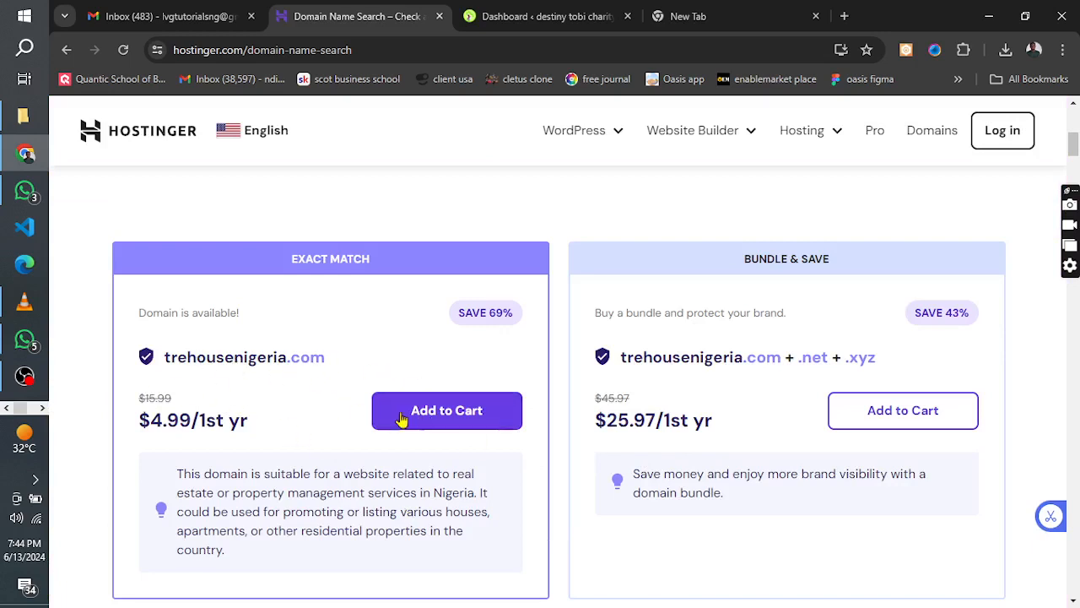
- Add the exact-match domain trehousenigeria.com to the cart and set its registration period to 1 year
click(441, 410)
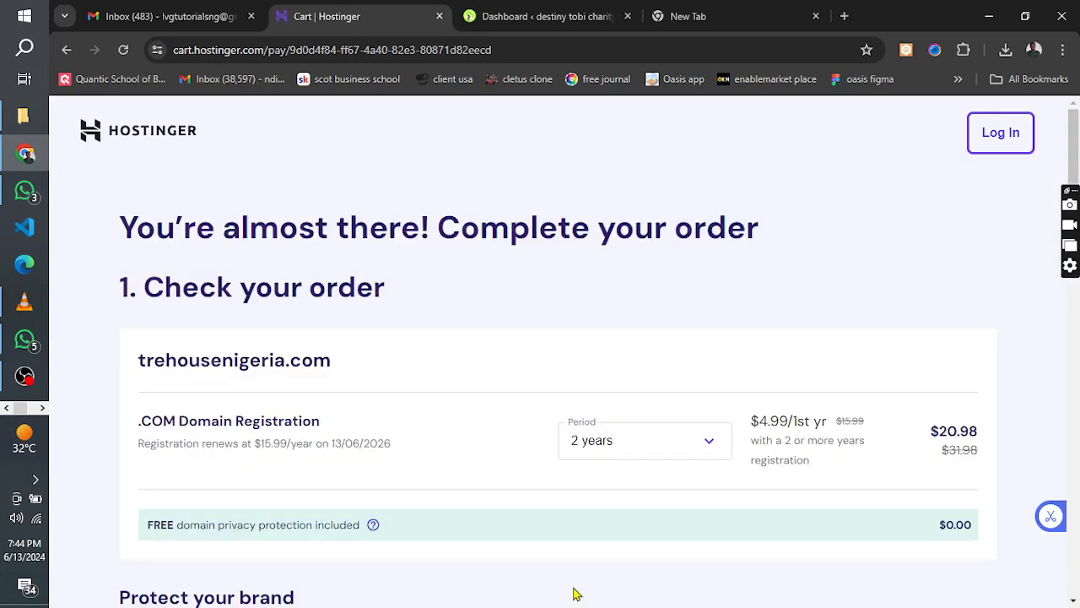
scroll(628, 516, down, 2)
scroll(629, 515, up, 2)
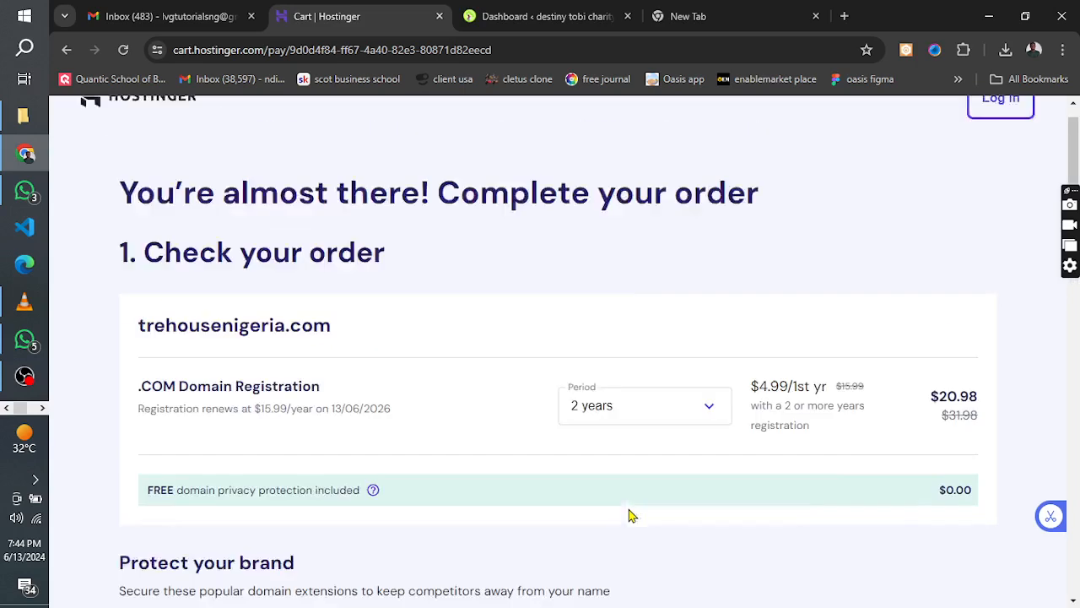
click(667, 443)
click(605, 476)
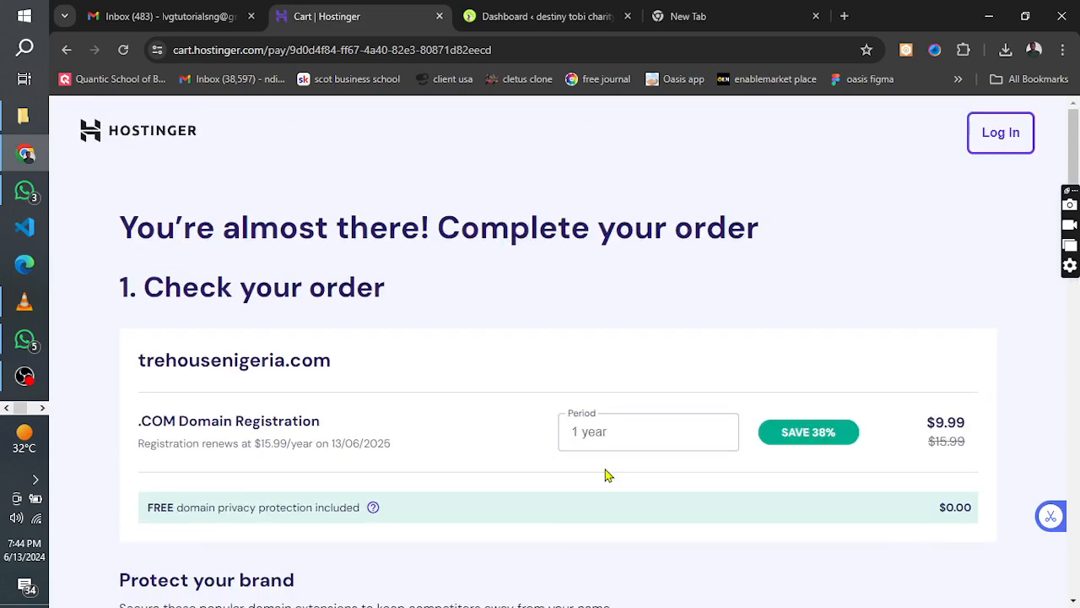
- Review the checkout page's account creation, payment methods, billing fields and order total
scroll(241, 482, down, 4)
scroll(533, 276, down, 5)
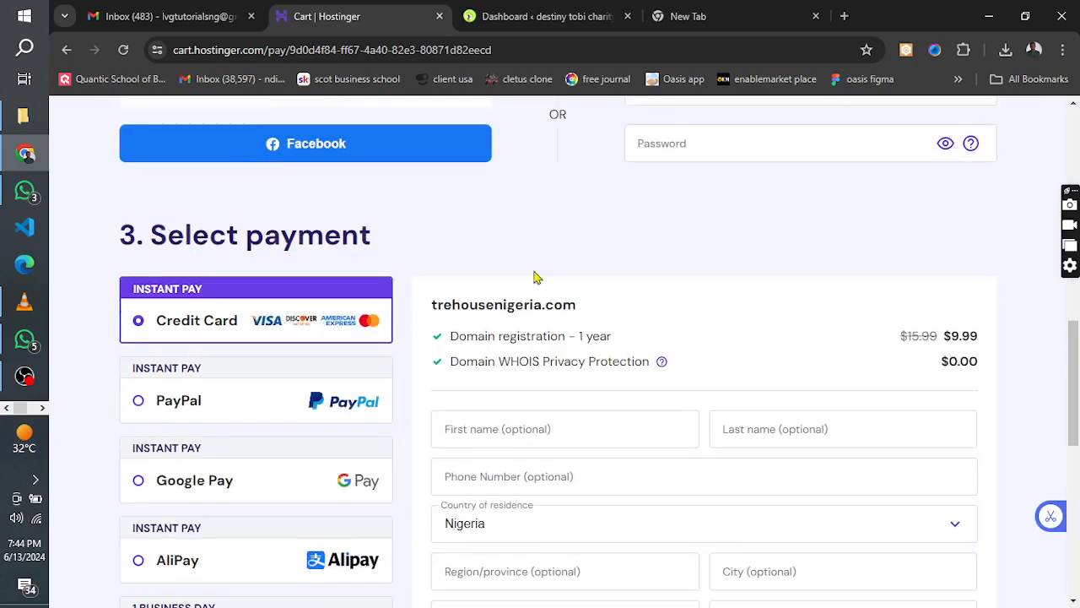
scroll(562, 366, down, 3)
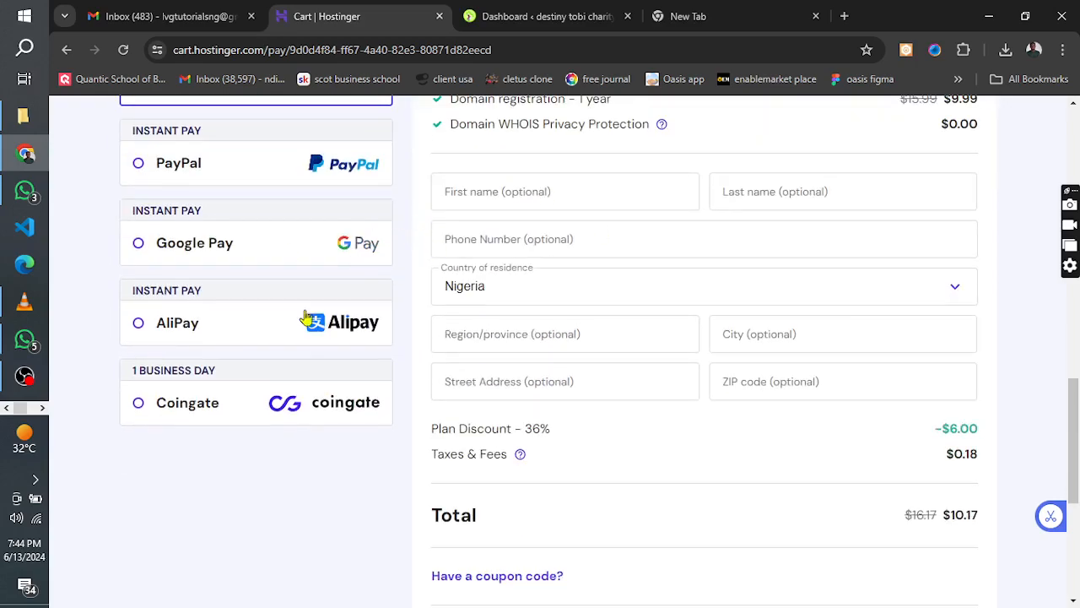
scroll(591, 349, down, 5)
scroll(572, 346, up, 15)
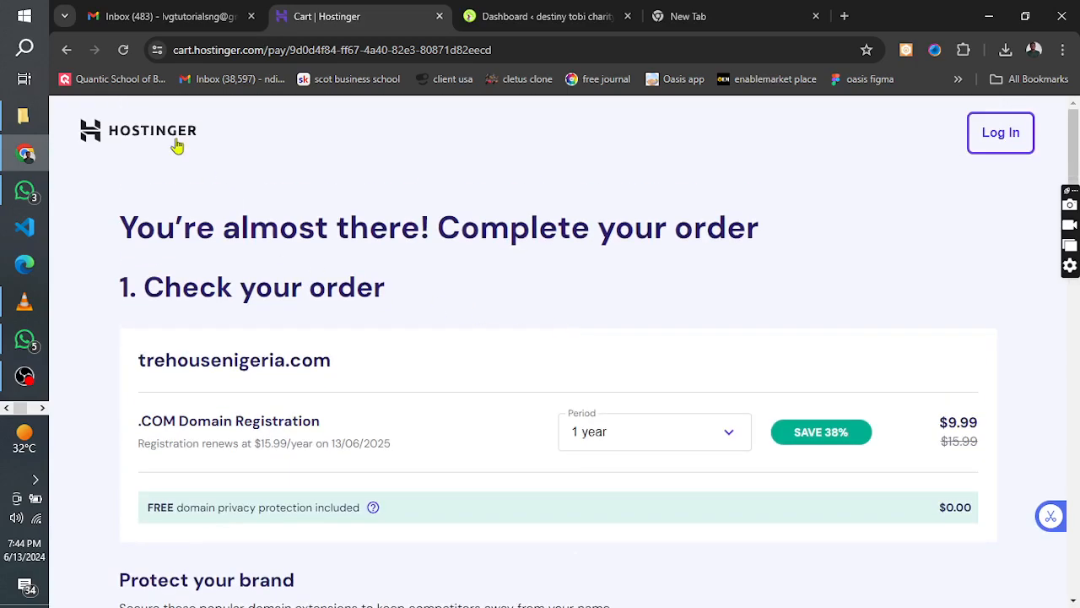
- Go back to the free hosting page and compare the features of the Free, Single, Premium and Business plans
click(66, 50)
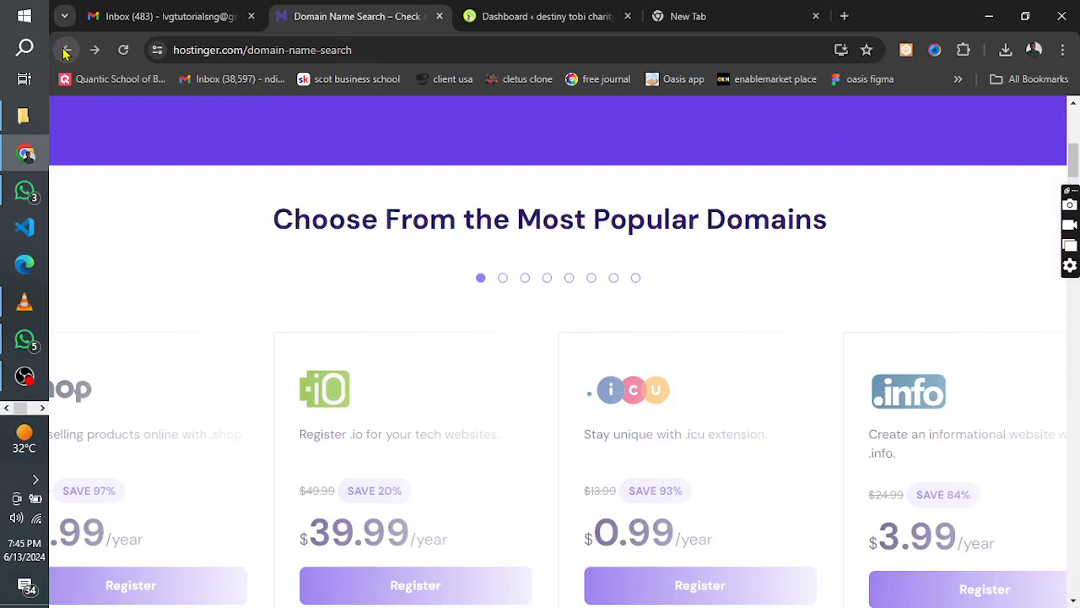
click(66, 49)
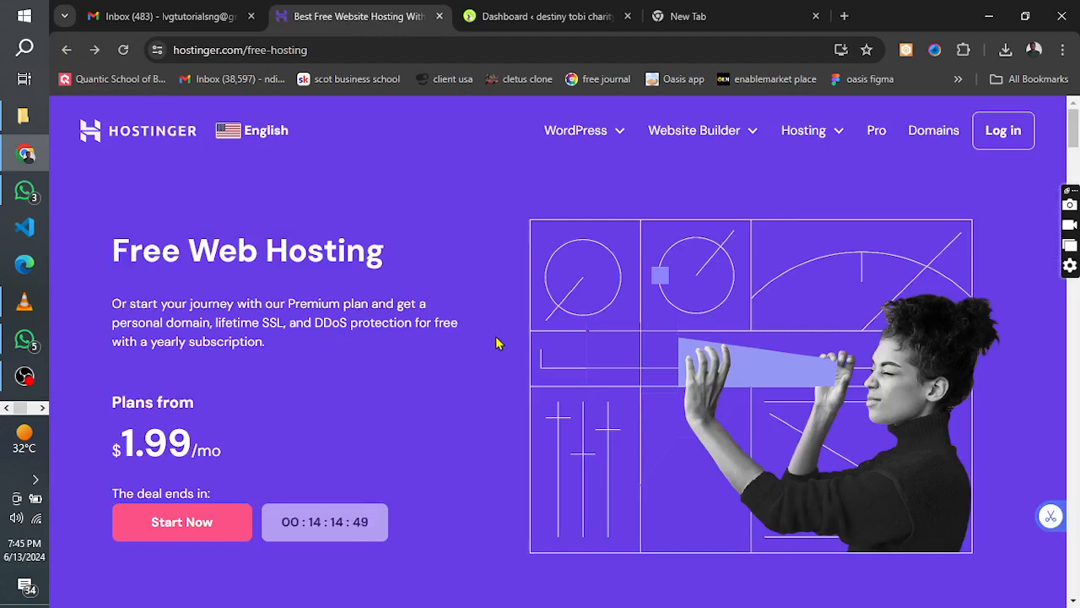
scroll(496, 343, down, 3)
scroll(496, 343, down, 4)
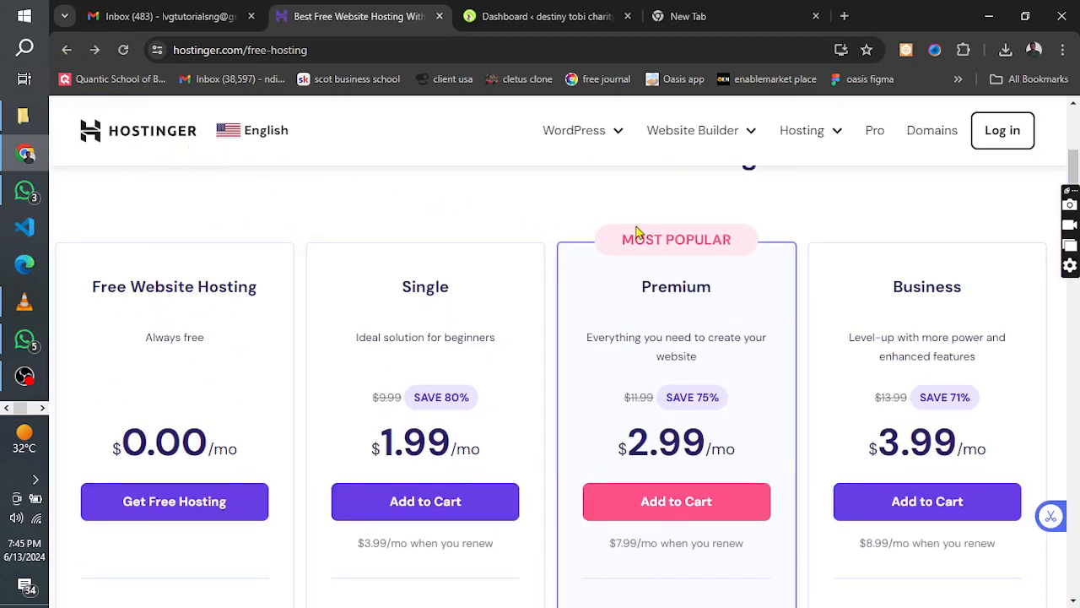
scroll(287, 307, down, 3)
scroll(287, 306, up, 3)
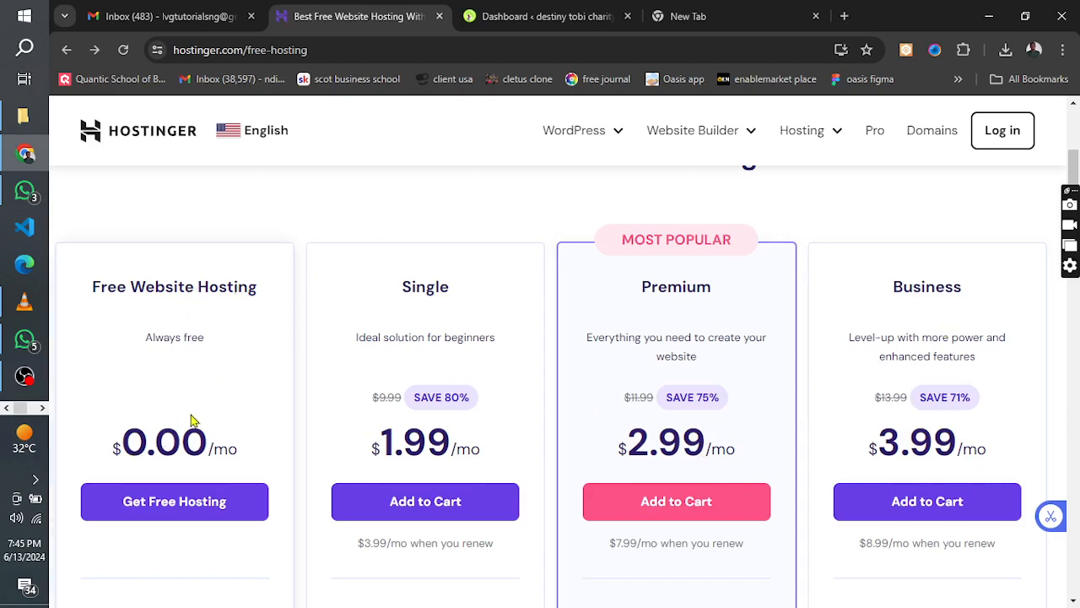
scroll(180, 374, down, 3)
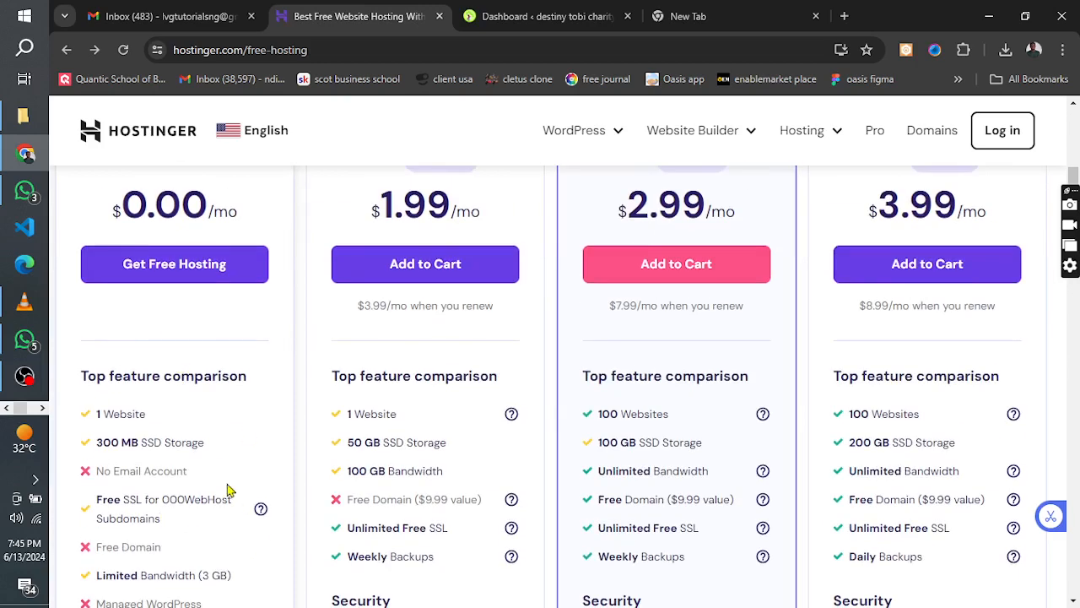
scroll(229, 494, up, 3)
scroll(227, 485, down, 3)
scroll(197, 426, down, 2)
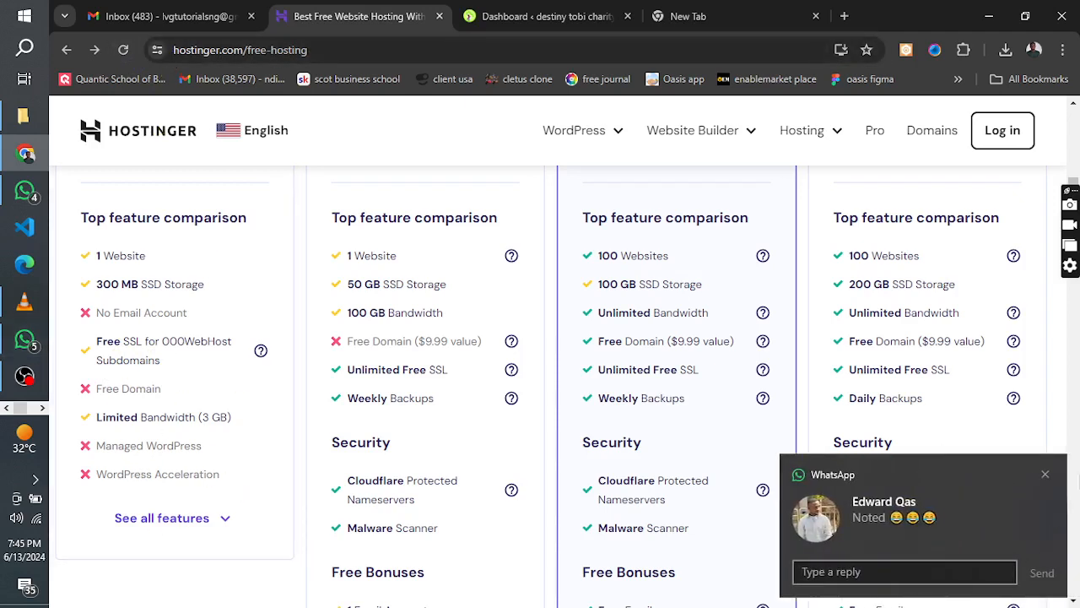
click(1045, 475)
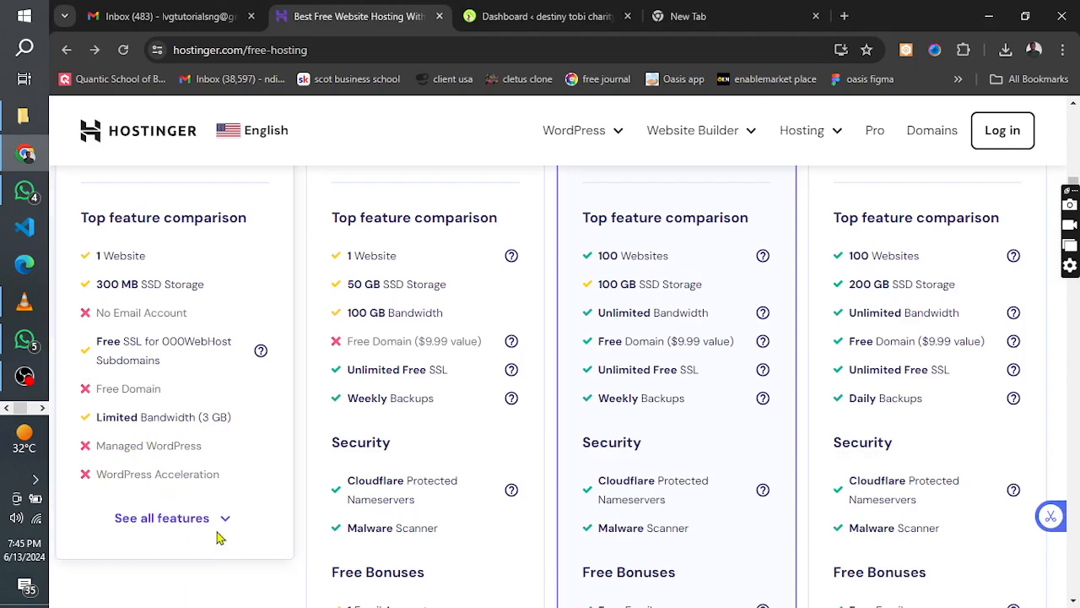
scroll(215, 535, up, 4)
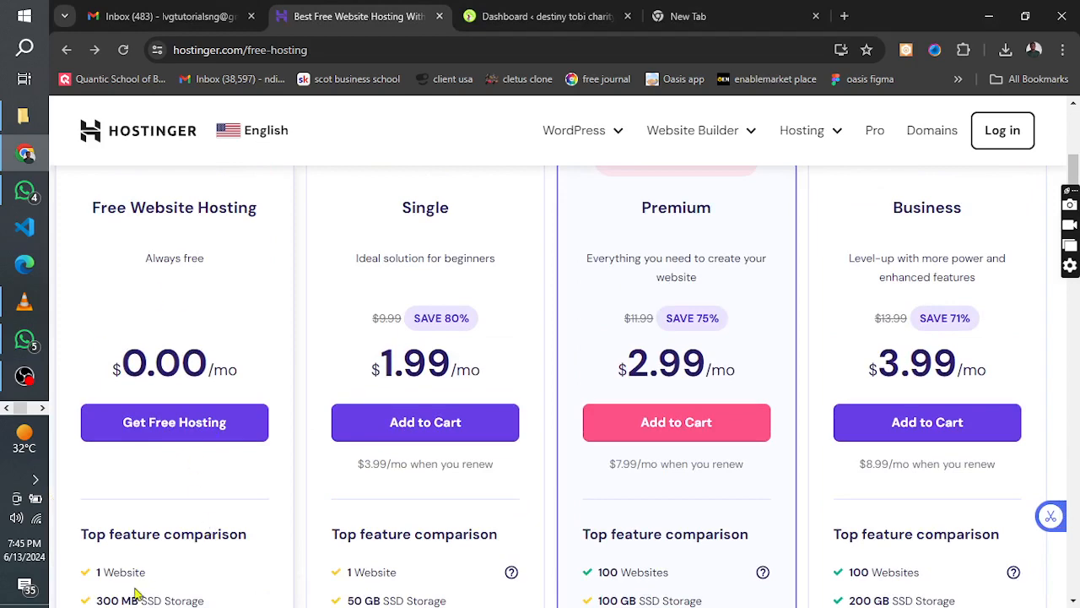
scroll(179, 490, up, 1)
scroll(176, 474, down, 1)
- Choose the Free Website Hosting plan and fill in the account e-mail on the 000webhost sign-up form
click(157, 427)
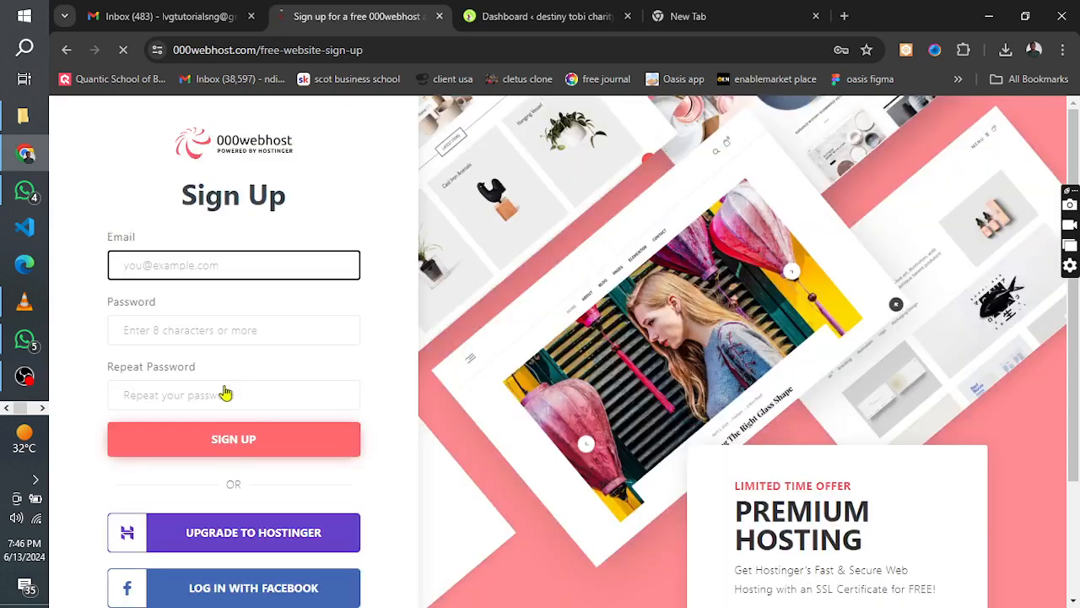
click(174, 265)
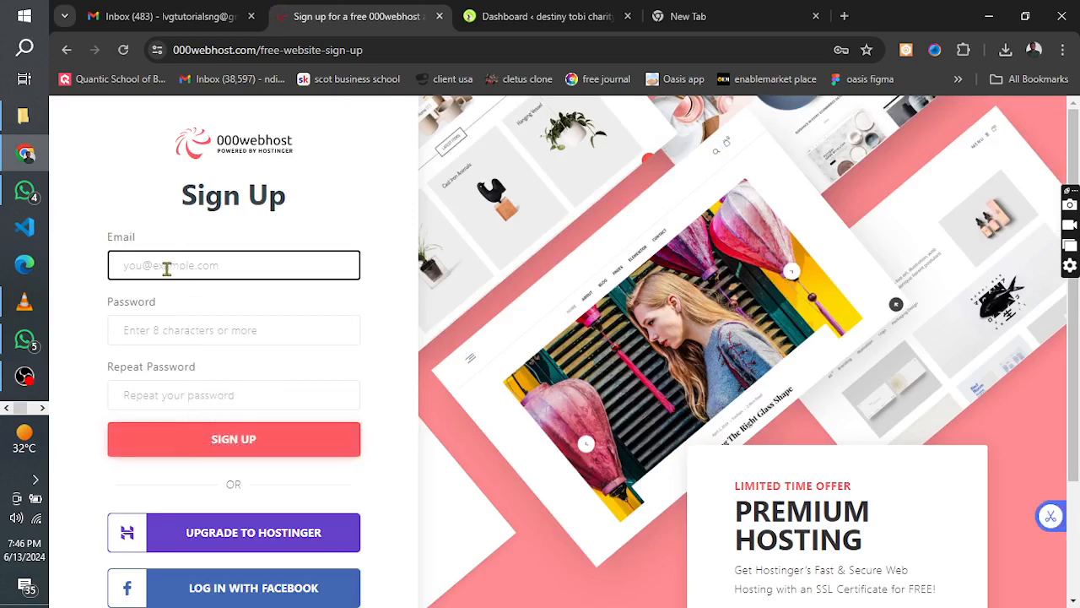
click(222, 270)
click(241, 385)
- Enter the account password, repeat it for confirmation and submit the 000webhost sign-up form
click(143, 336)
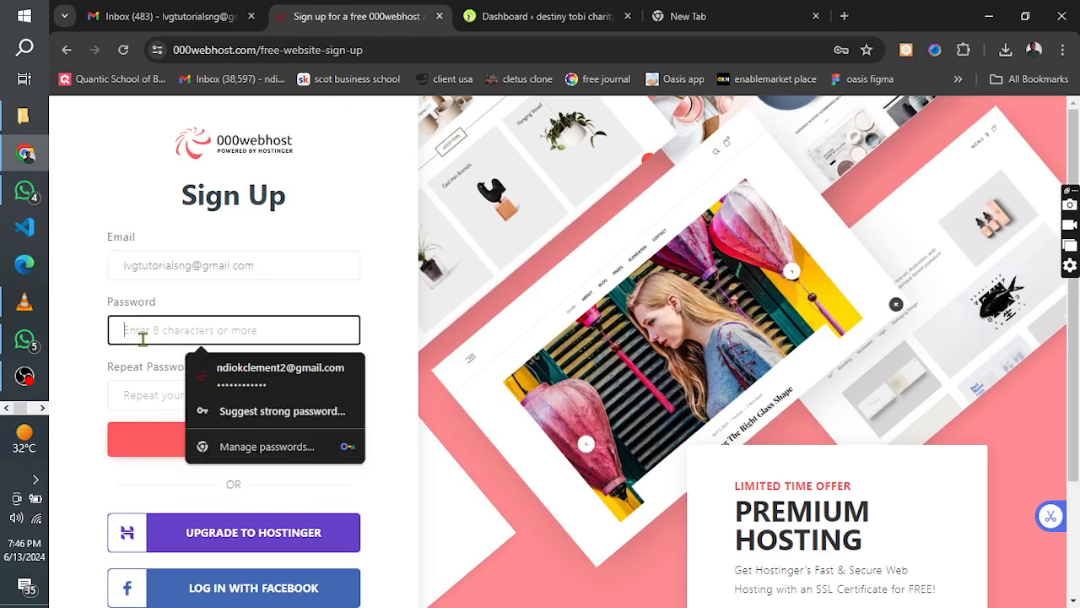
text(*********)
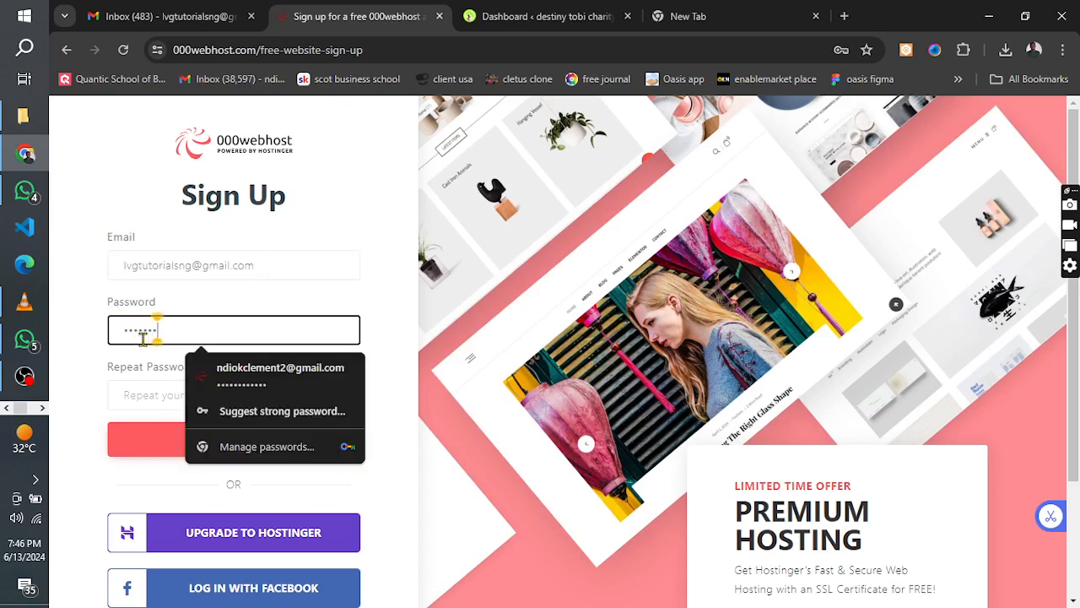
text(**)
click(141, 395)
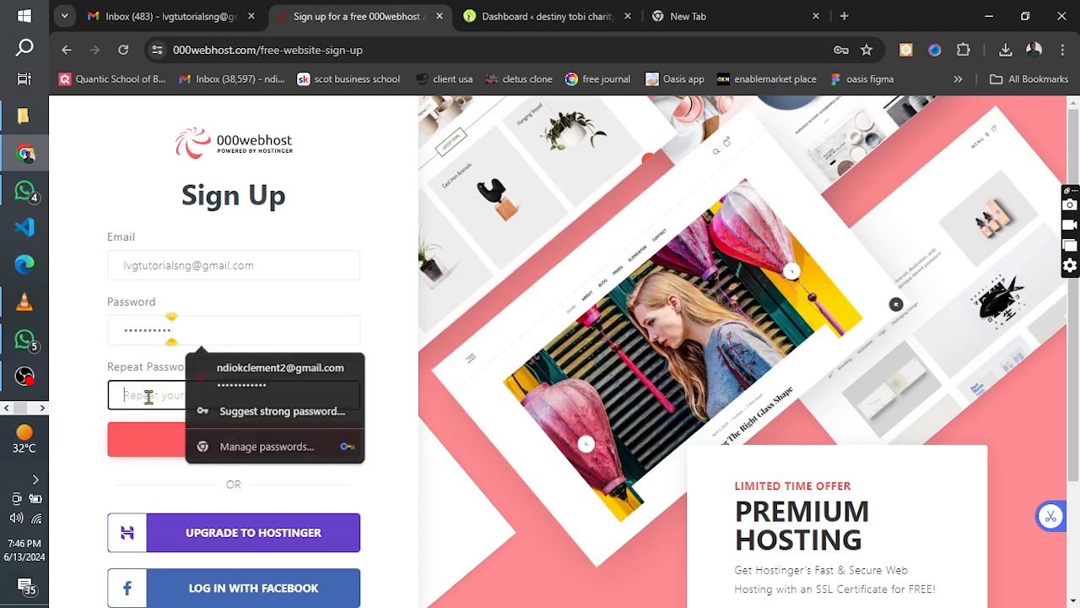
text(*******)
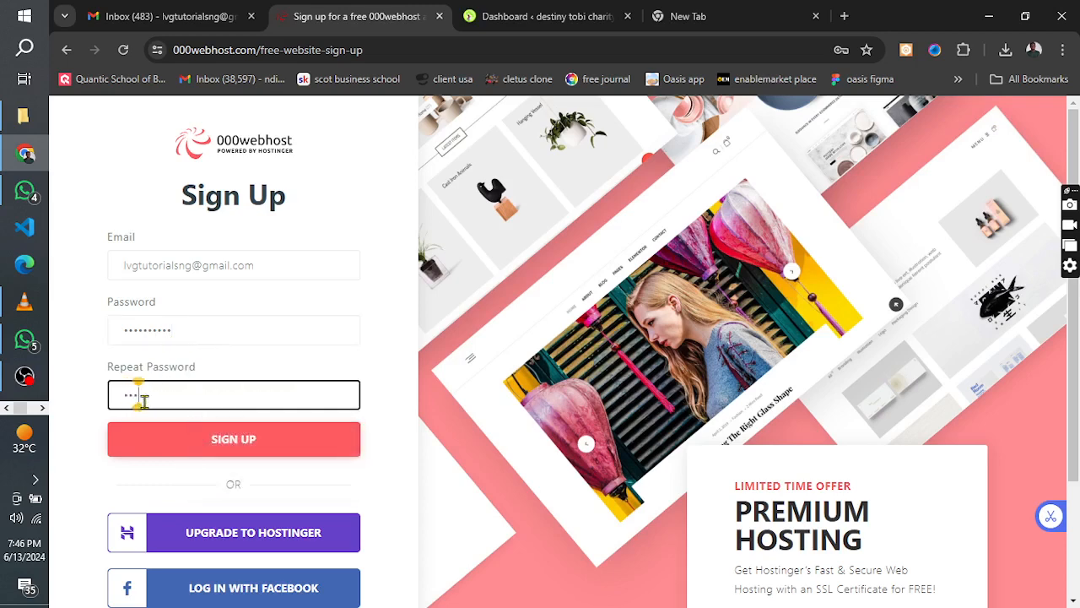
text(***)
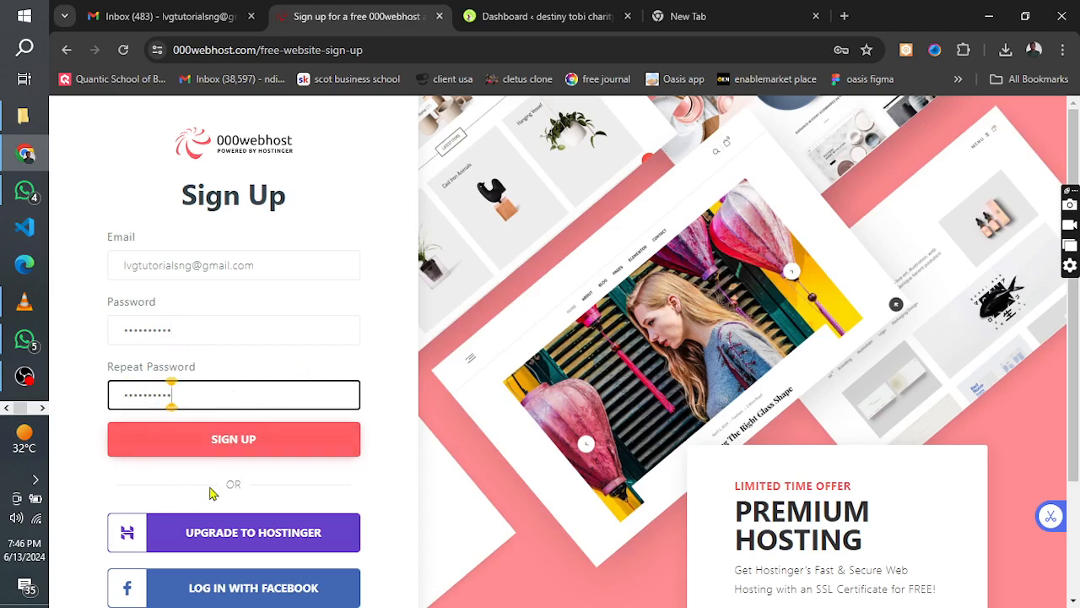
click(228, 447)
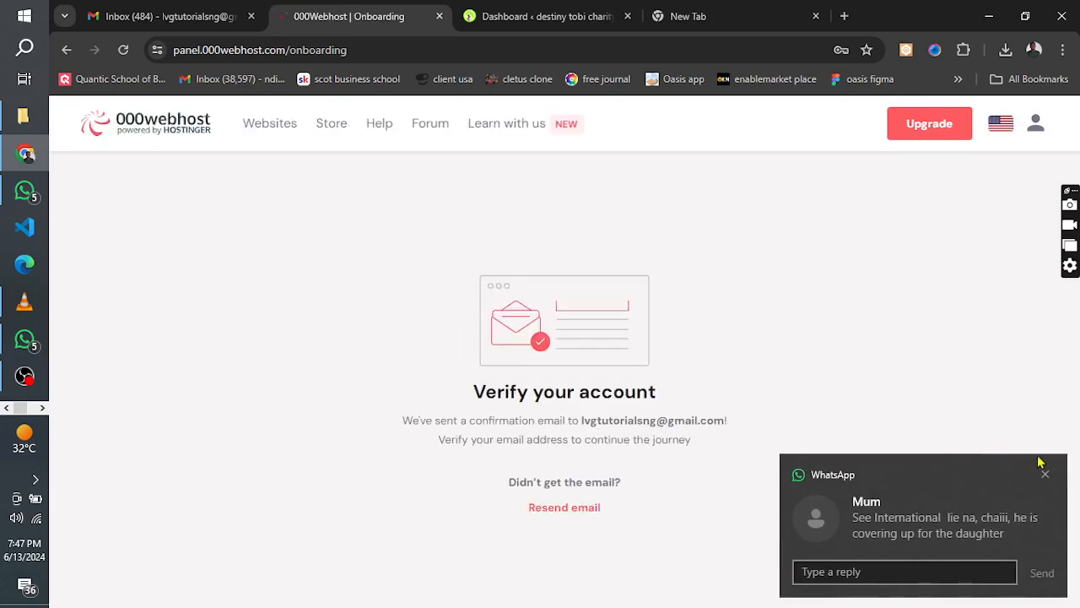
- Dismiss the chat notification and save the new 000webhost login in the browser's password manager
click(1045, 475)
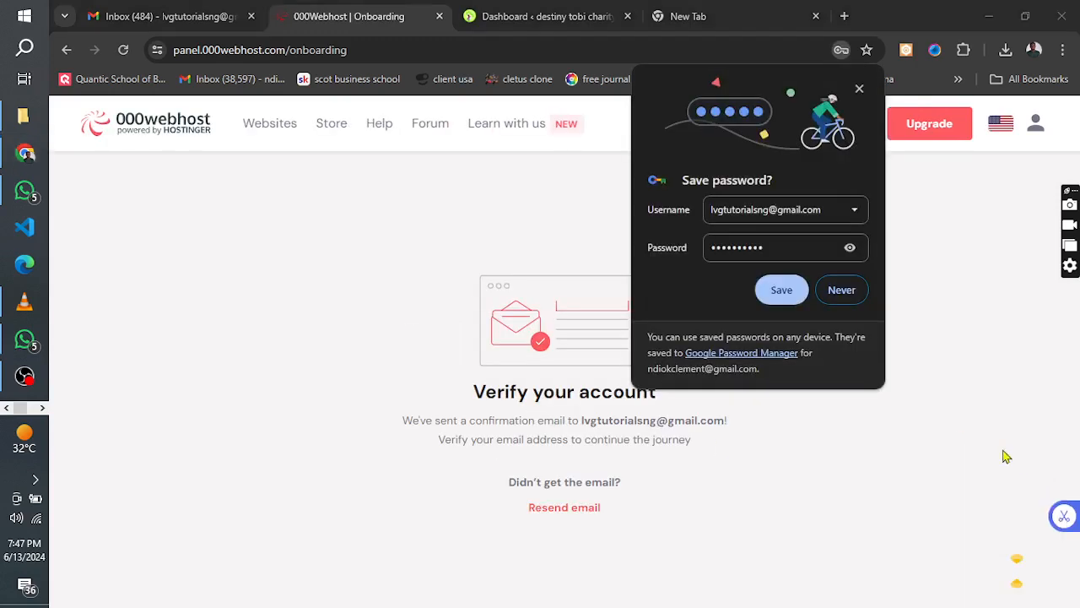
click(782, 292)
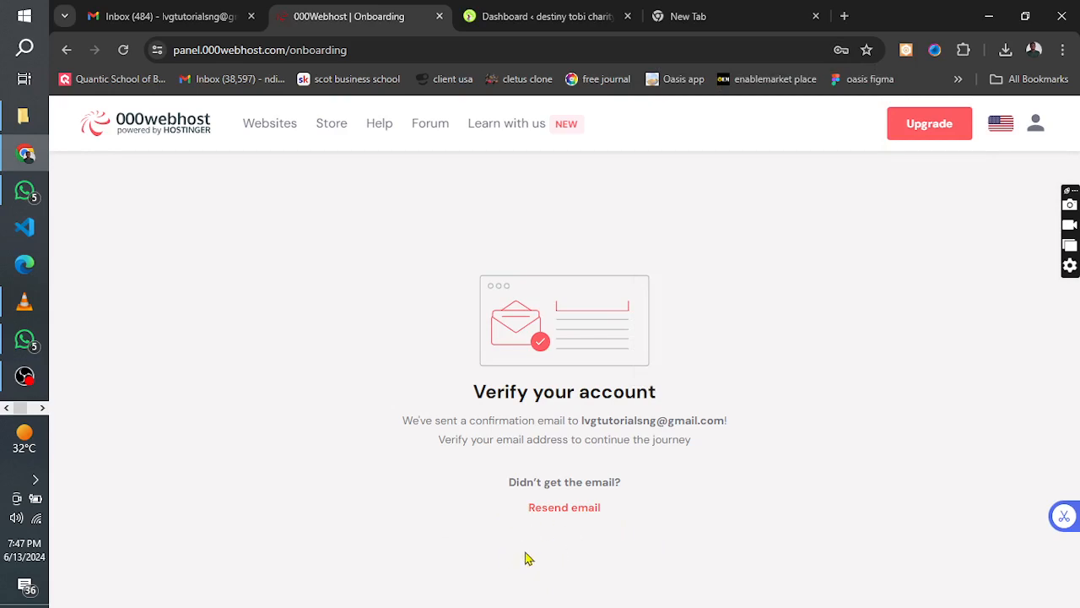
- Switch to the Gmail inbox, open the 000webhost verification message and verify the account's e-mail address
click(221, 23)
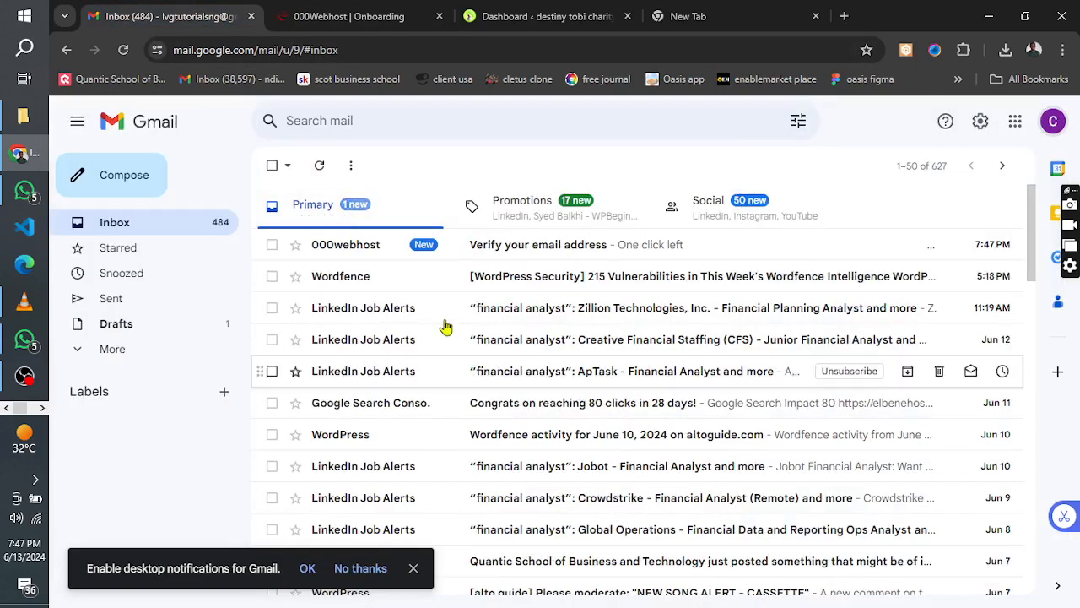
click(477, 249)
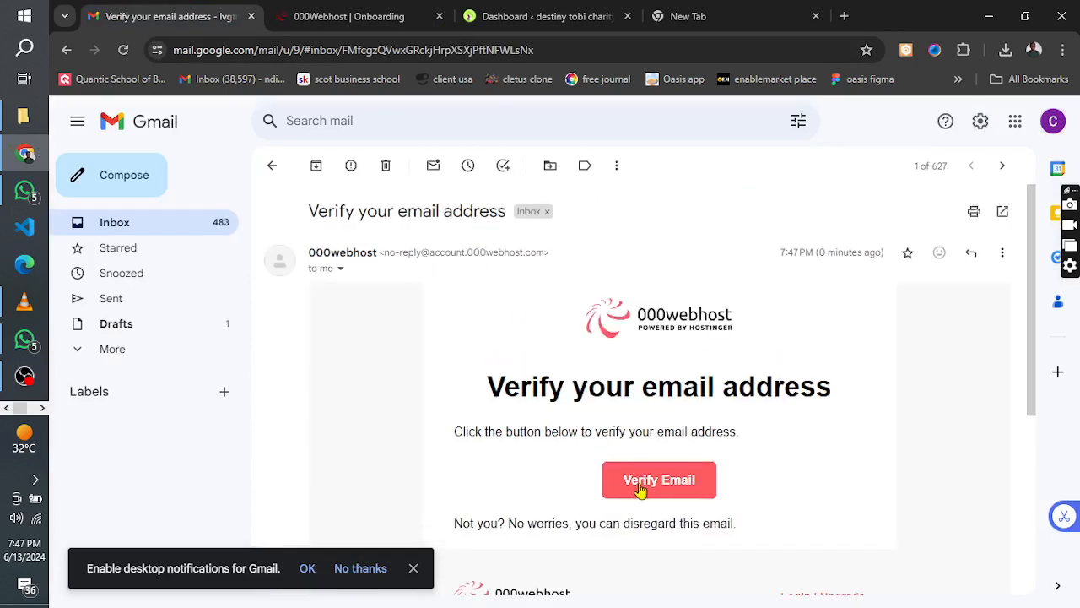
click(640, 485)
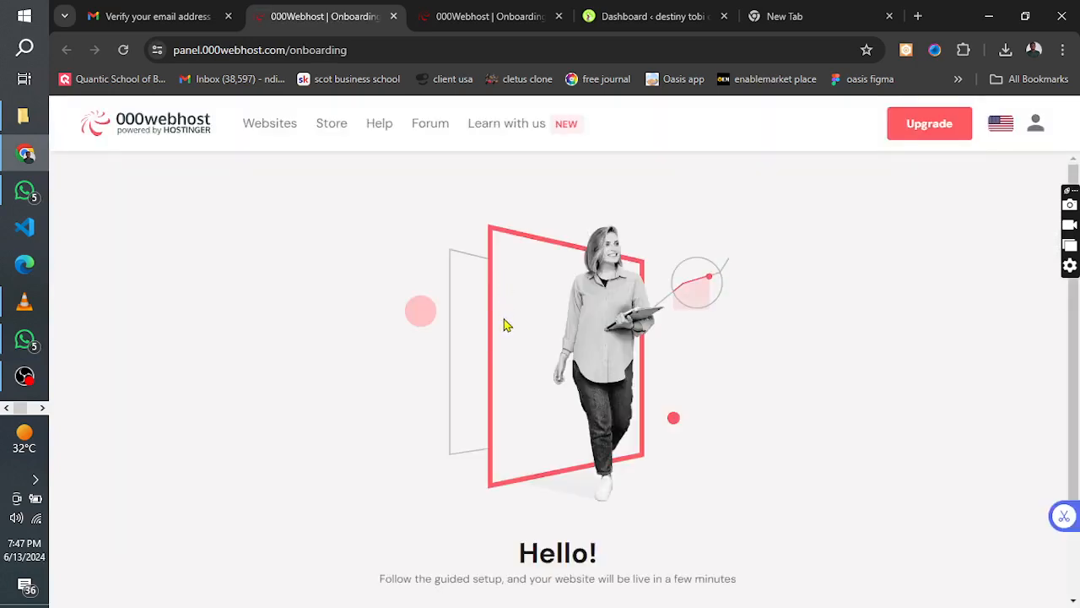
- Start the guided 000webhost setup and name the new website lvgwordpresstutorial
scroll(523, 354, down, 3)
scroll(558, 422, up, 3)
scroll(465, 345, down, 2)
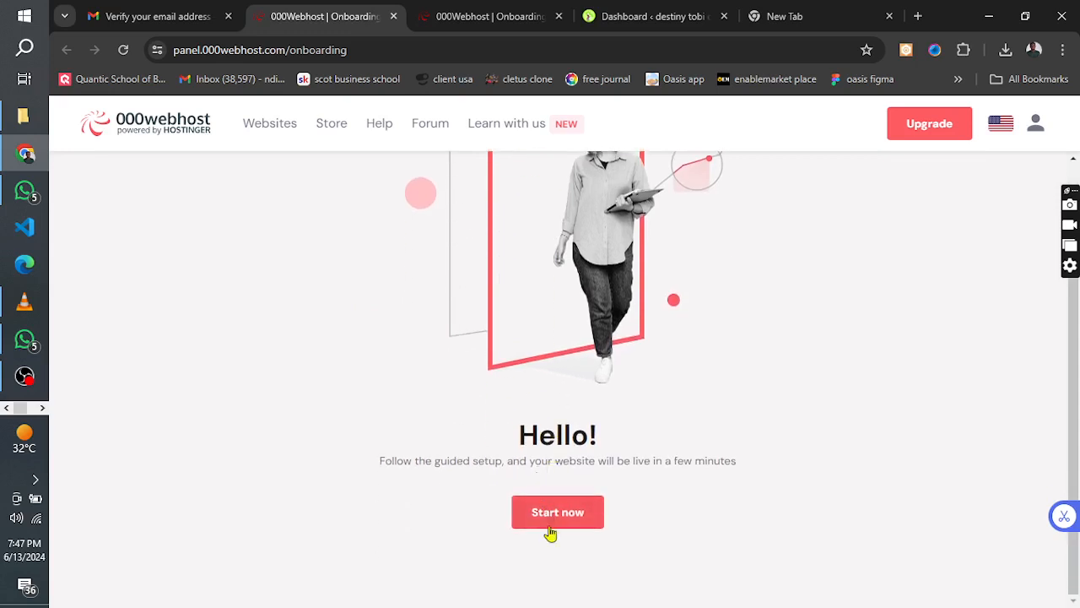
click(557, 513)
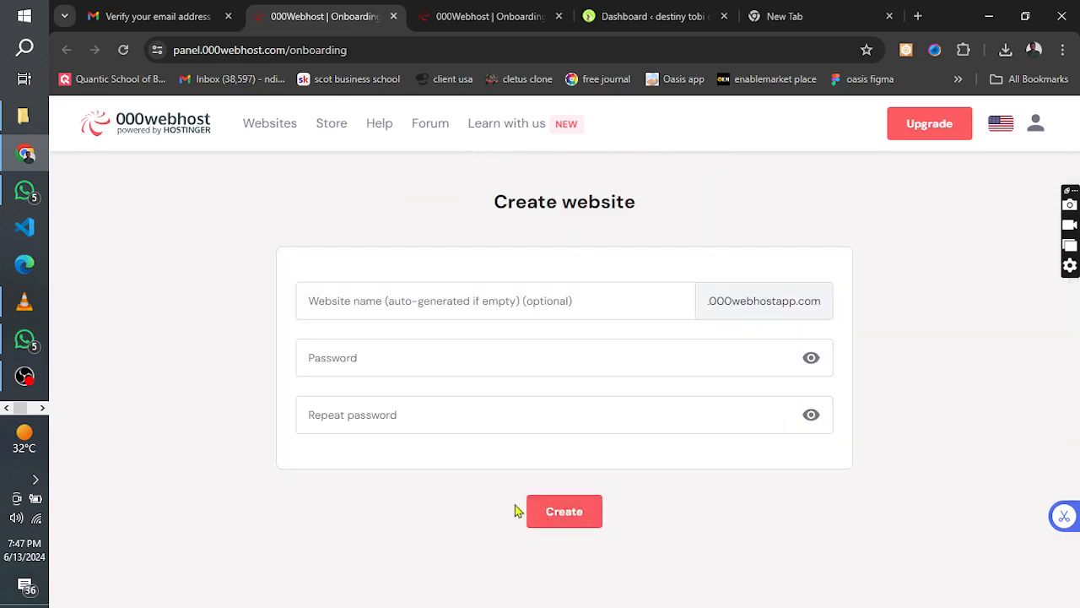
click(406, 300)
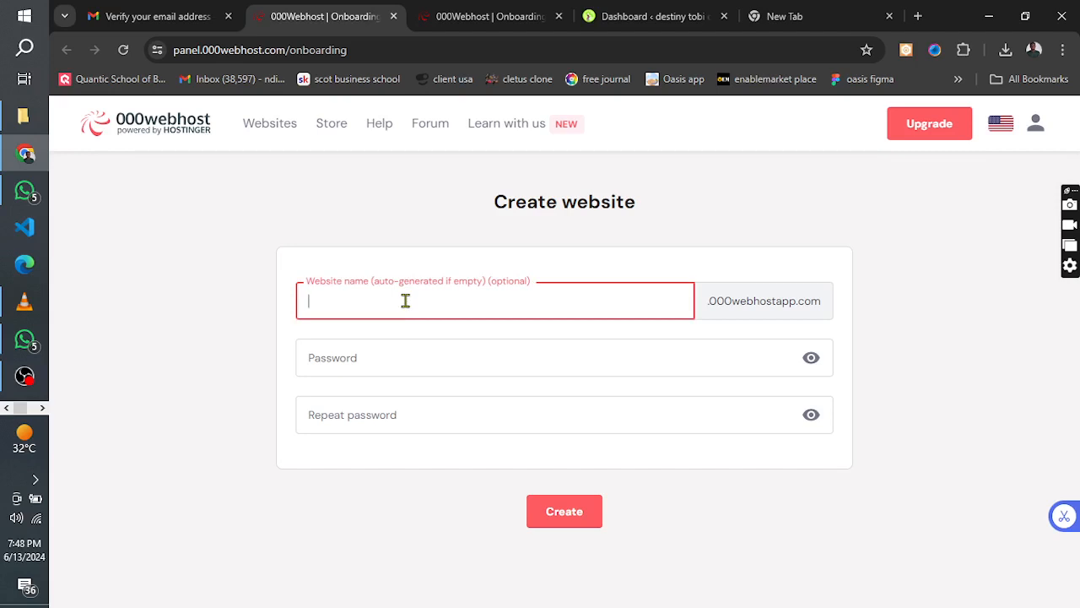
text(lvgwordpresst)
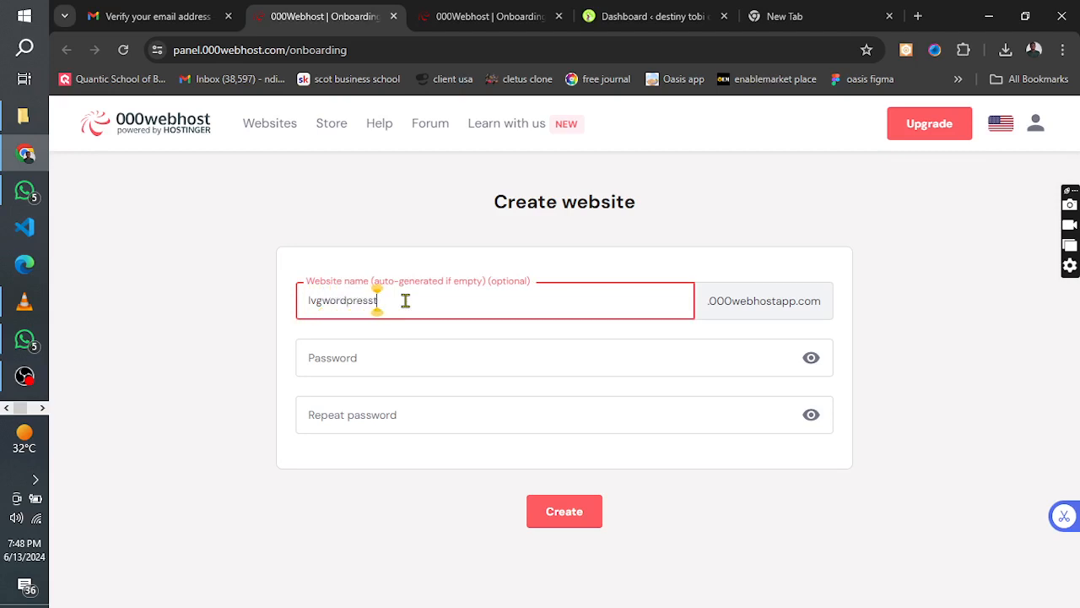
text(utorial)
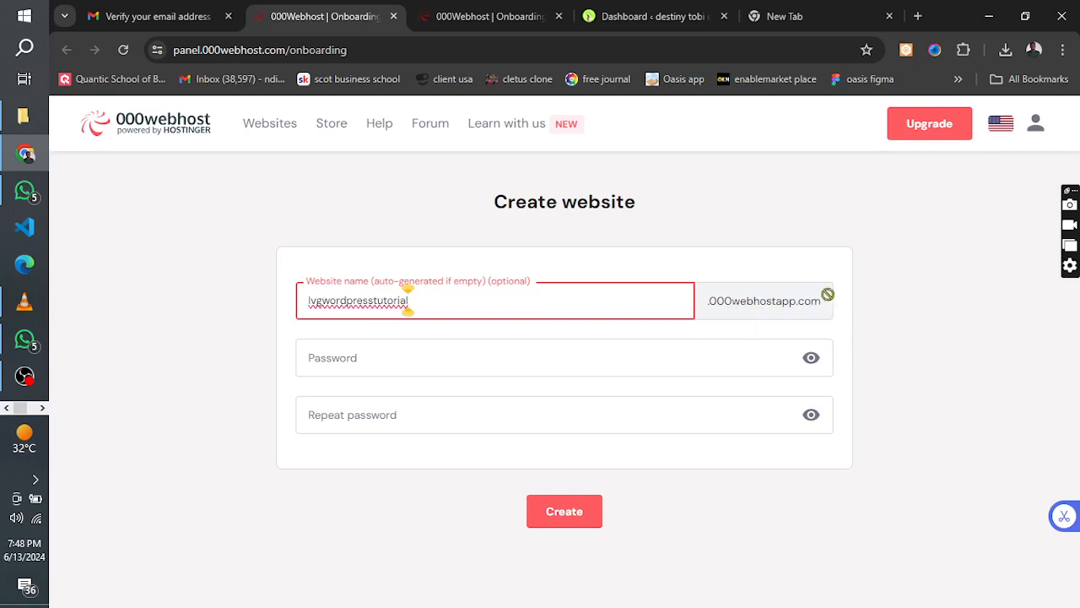
click(759, 266)
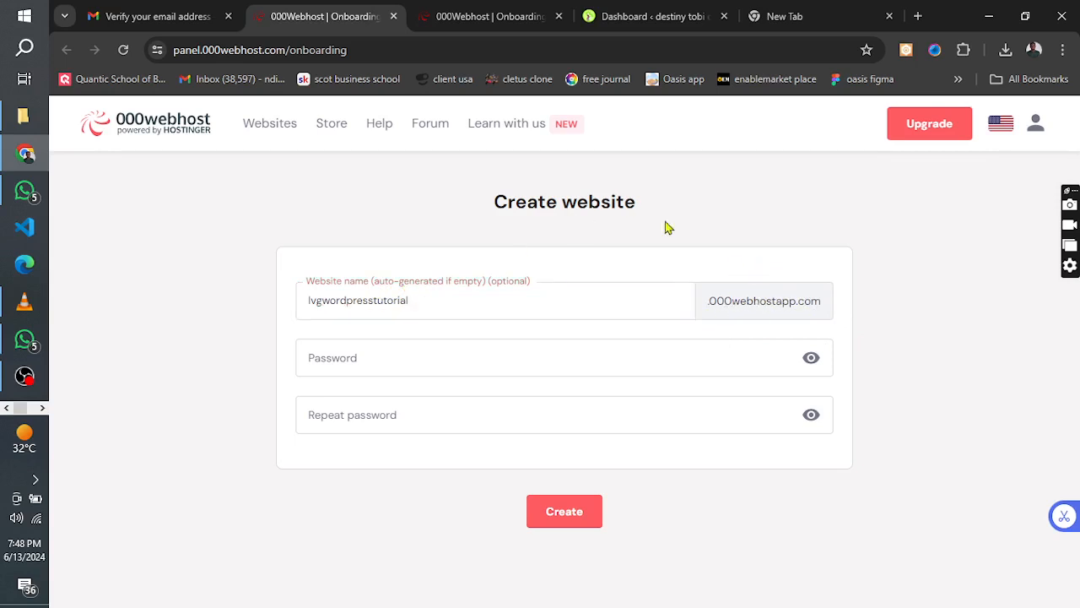
- Enter the website password, repeat it for confirmation and create the website
click(375, 369)
text(********)
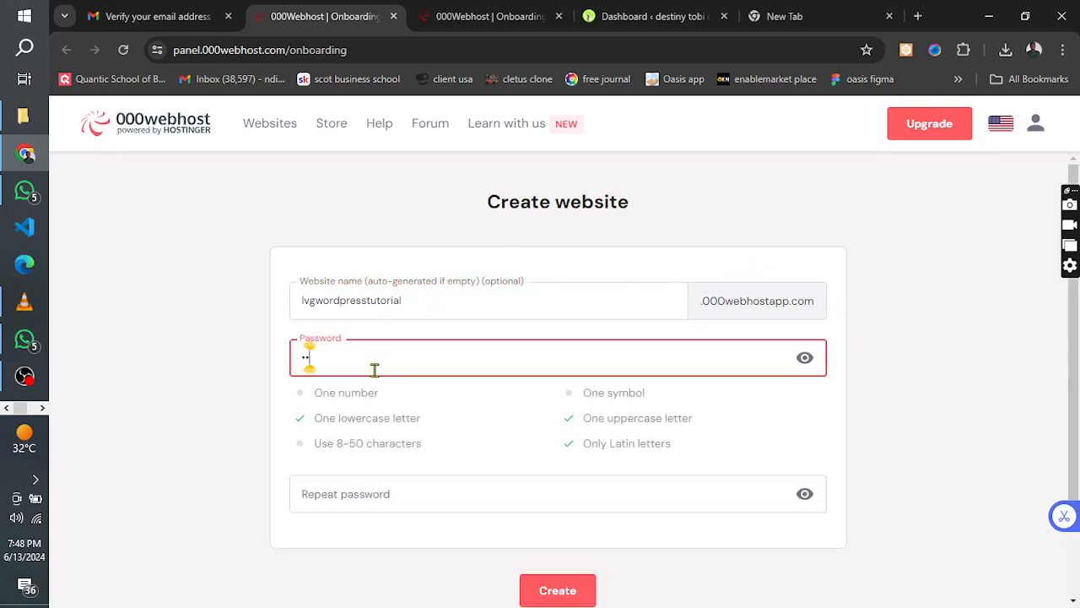
text(**)
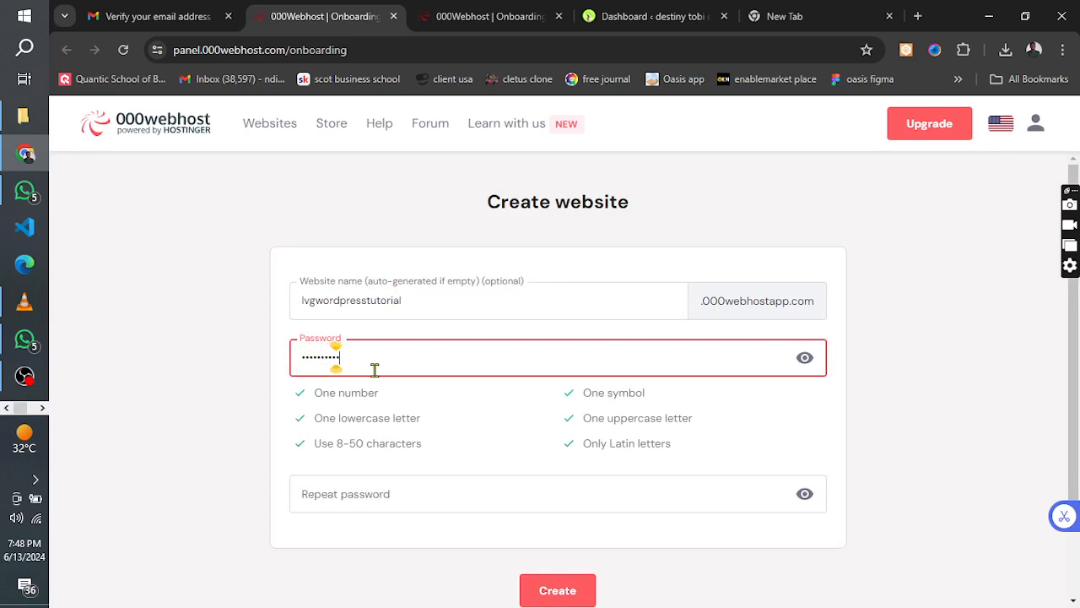
click(365, 495)
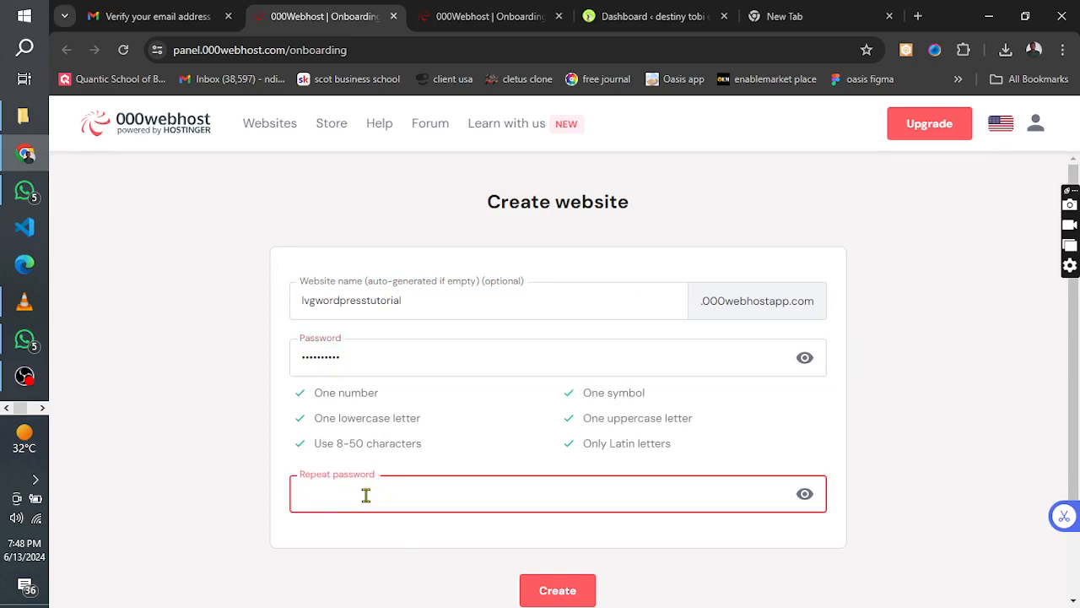
text(*********)
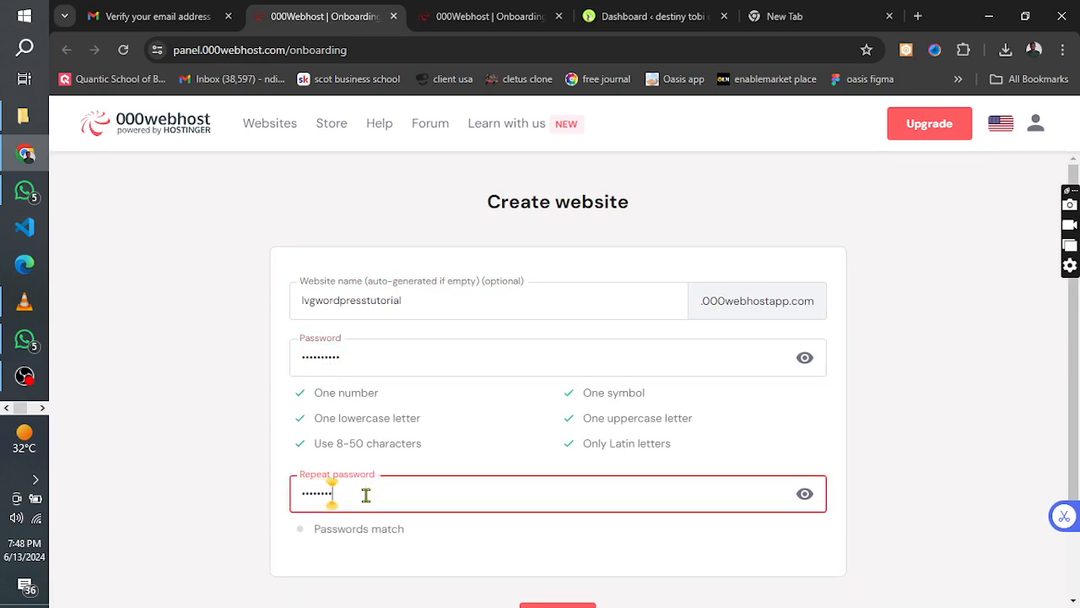
text(**)
scroll(478, 470, down, 1)
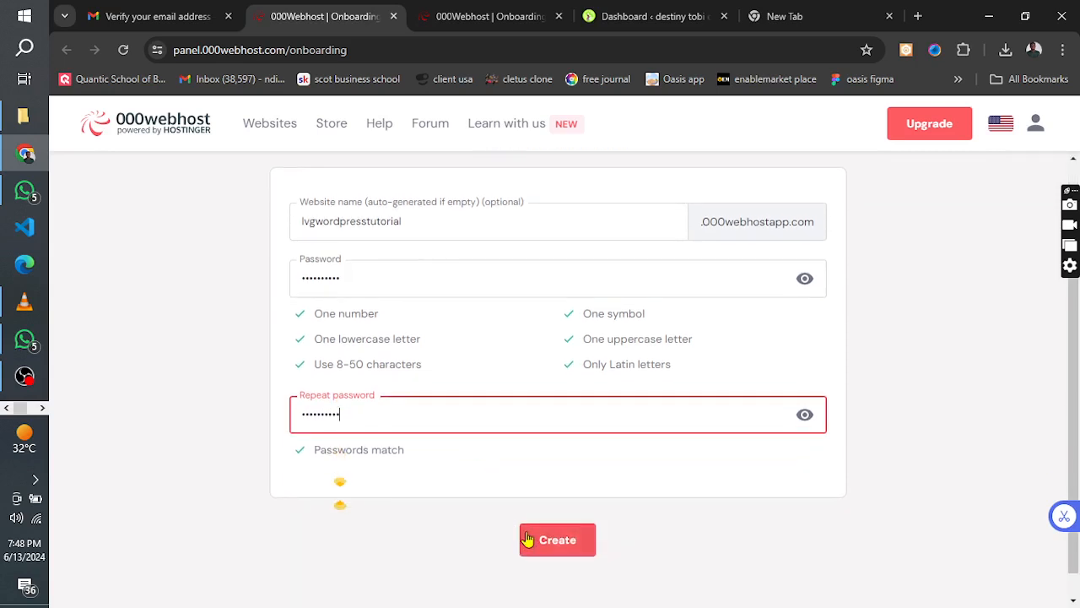
click(530, 539)
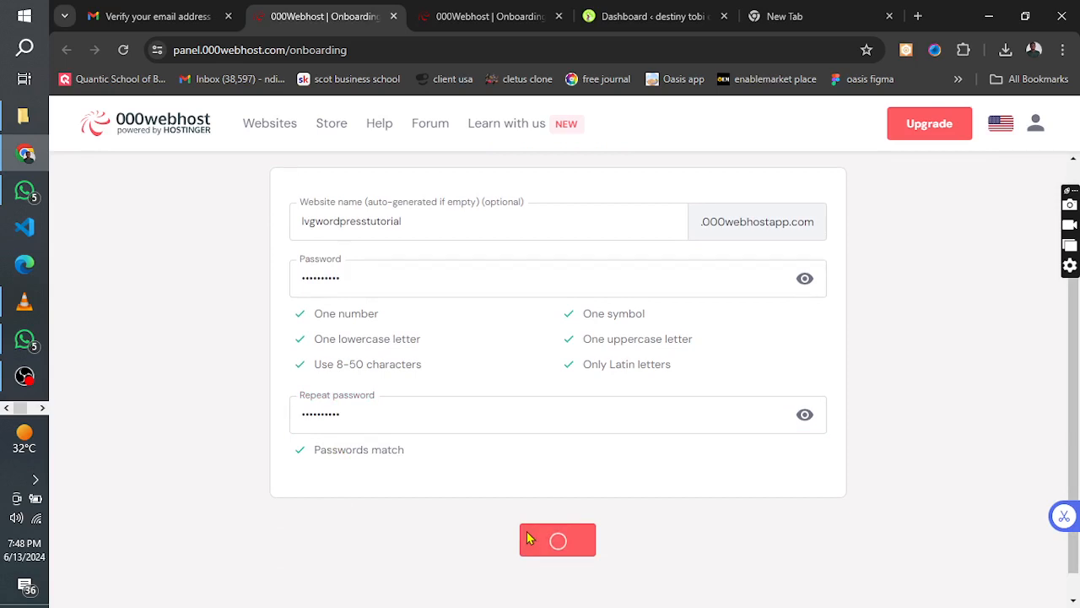
- Choose Install WordPress as the website creation method and paste the account's e-mail as the administrator email
scroll(512, 537, up, 1)
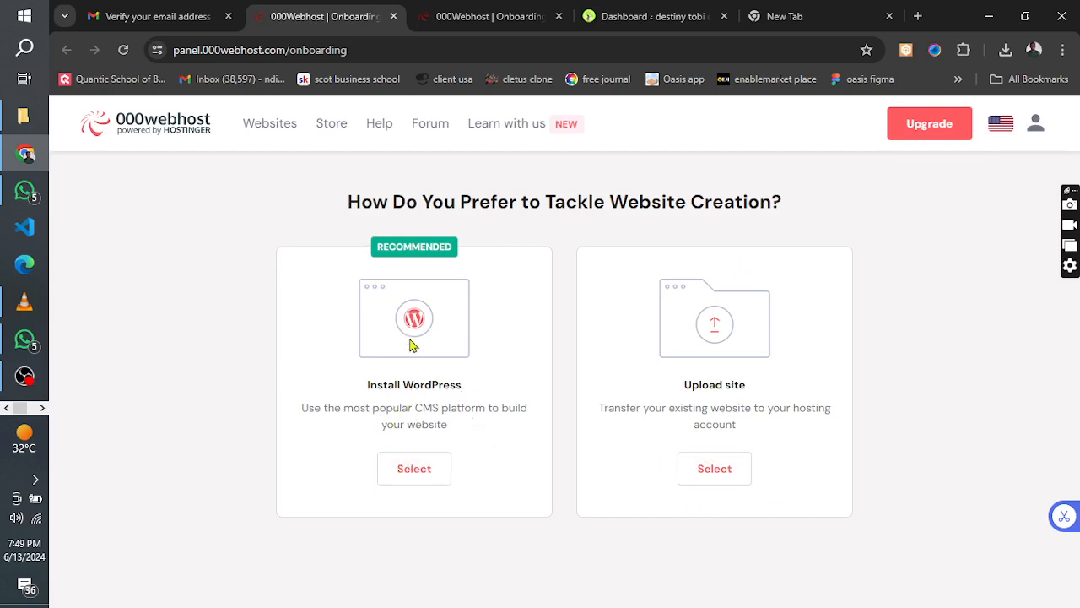
click(413, 470)
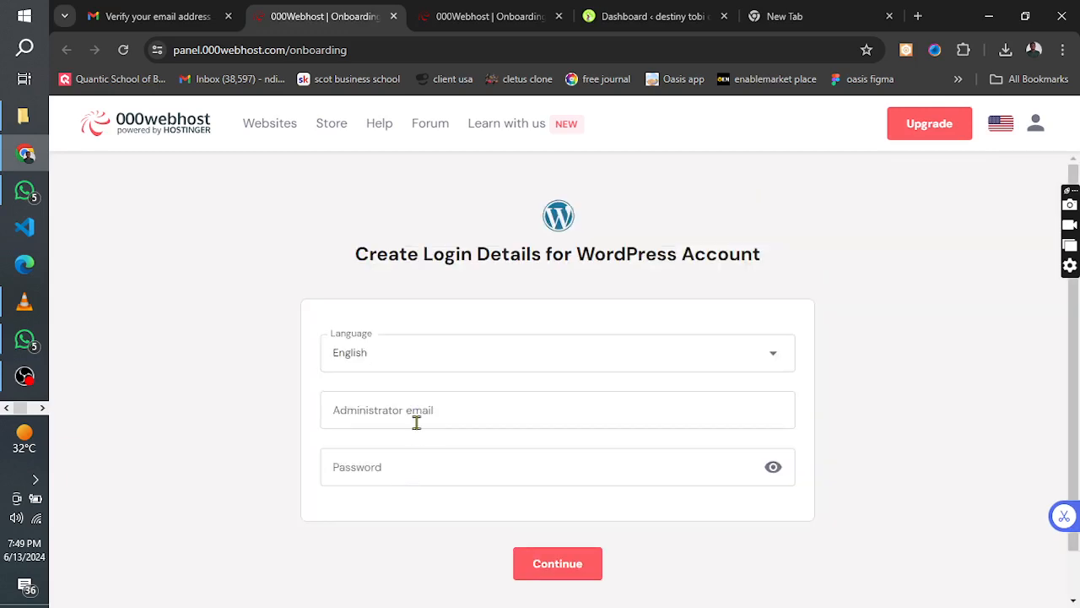
click(381, 410)
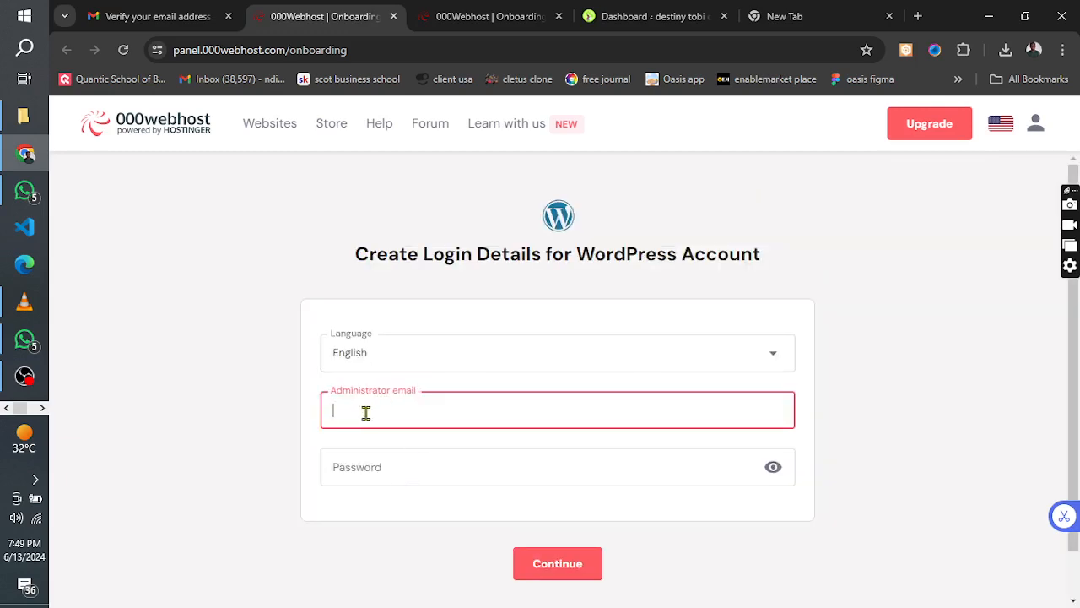
right_click(365, 412)
click(426, 205)
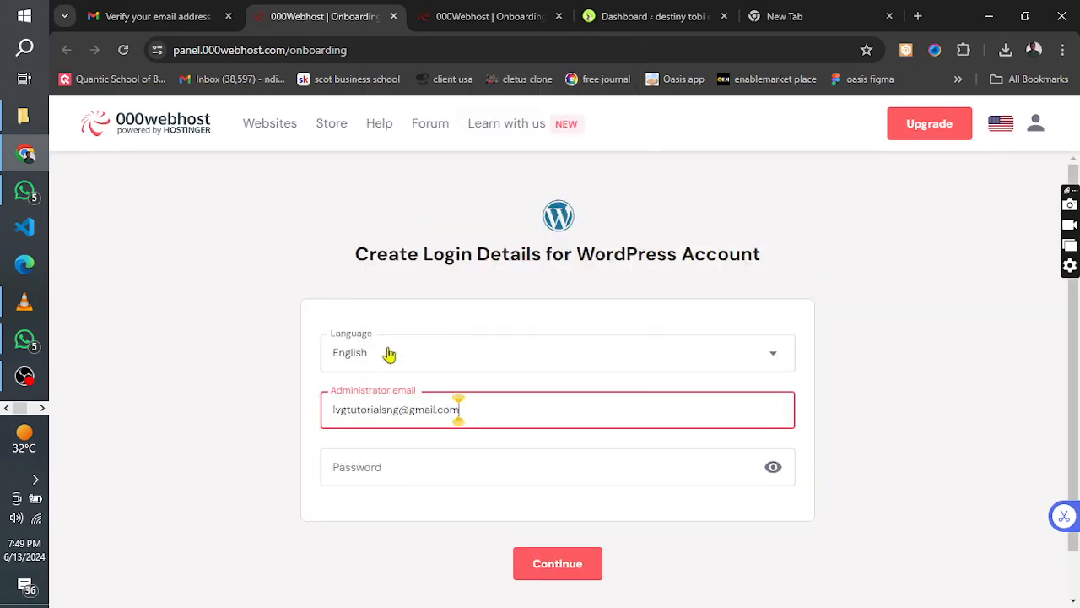
- Enter the WordPress administrator password and continue with the installation
click(346, 464)
text(•)
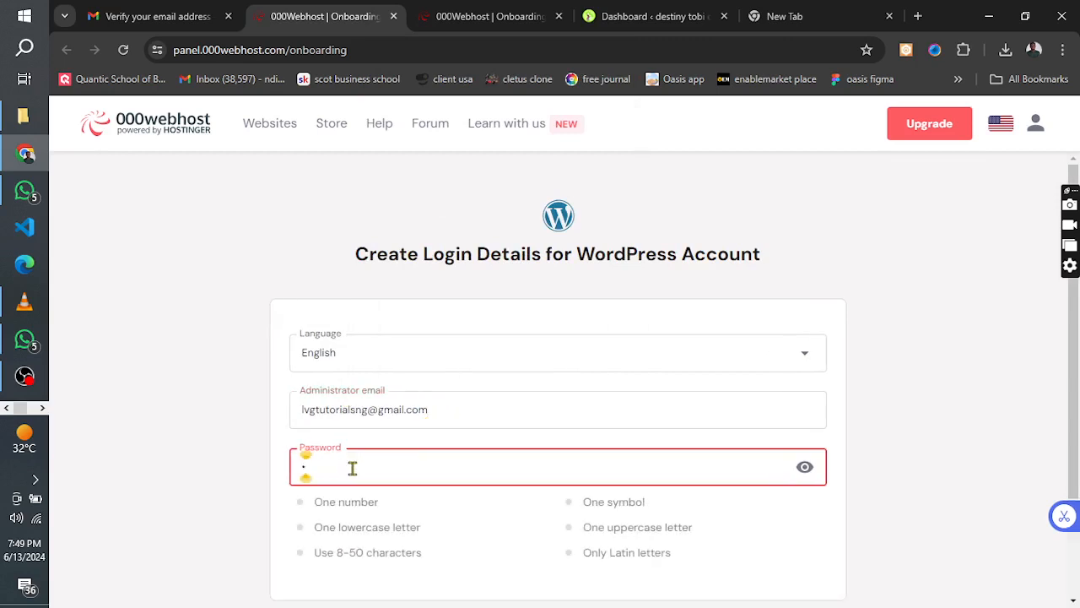
text(•••••••)
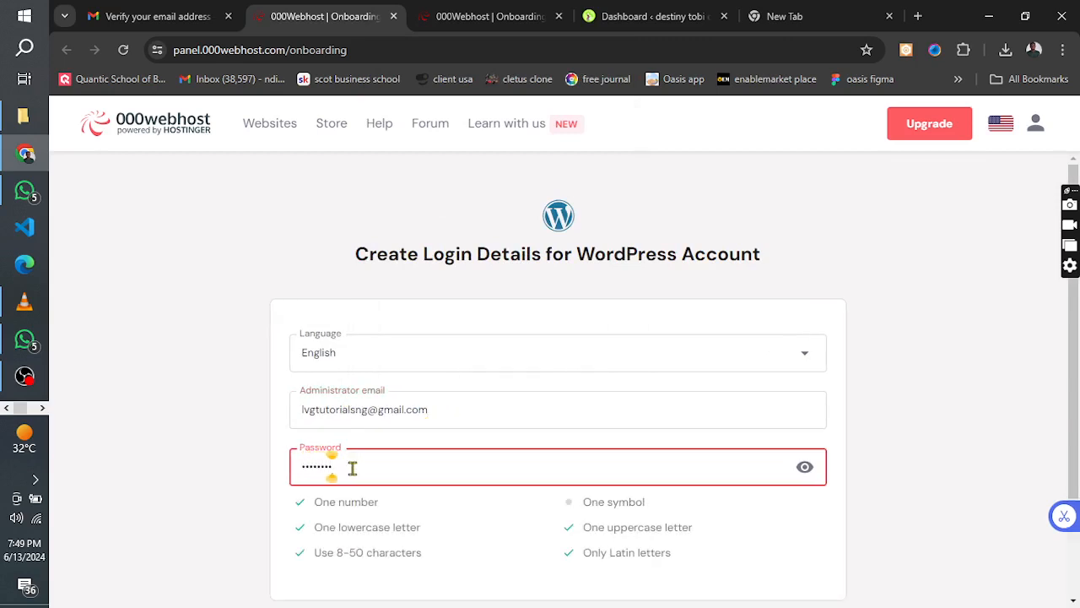
text(••)
scroll(437, 470, down, 1)
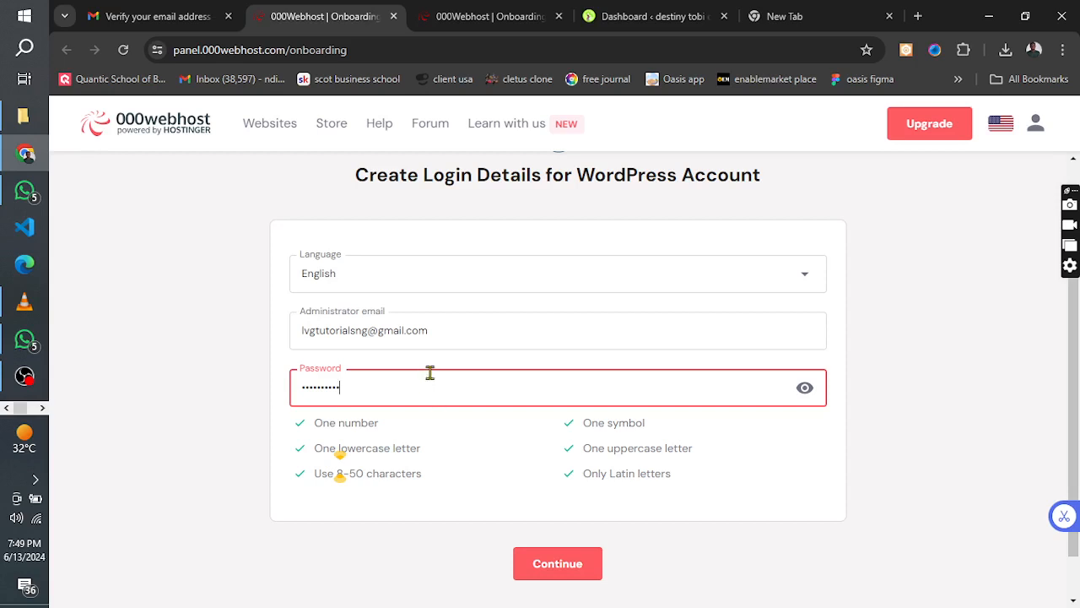
click(559, 565)
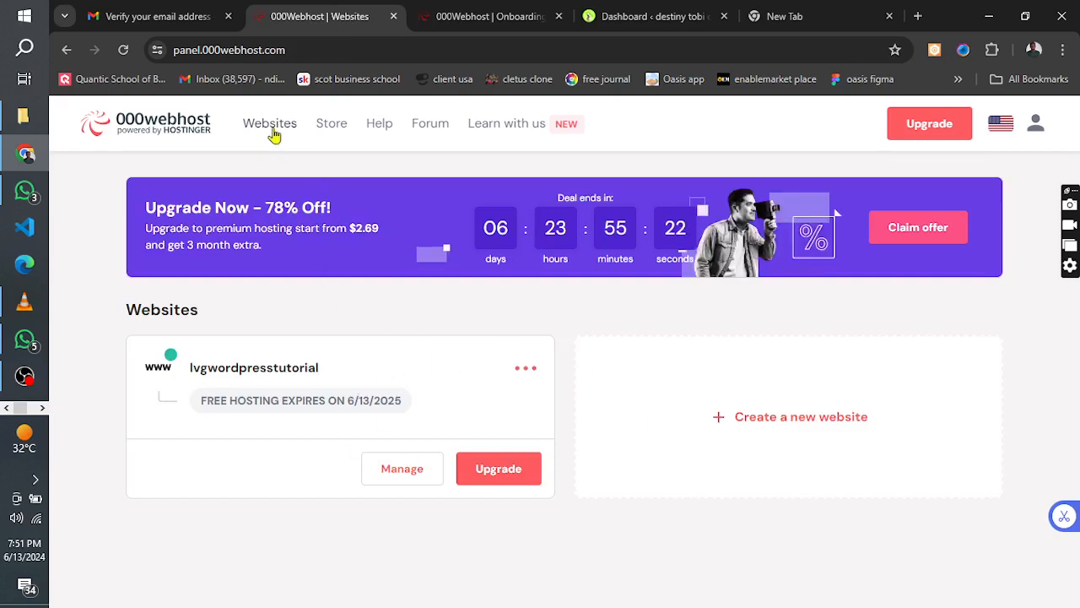
- Open the management dashboard of the lvgwordpresstutorial website and examine its statistics, files, domains, emails, databases and advanced tools
click(395, 473)
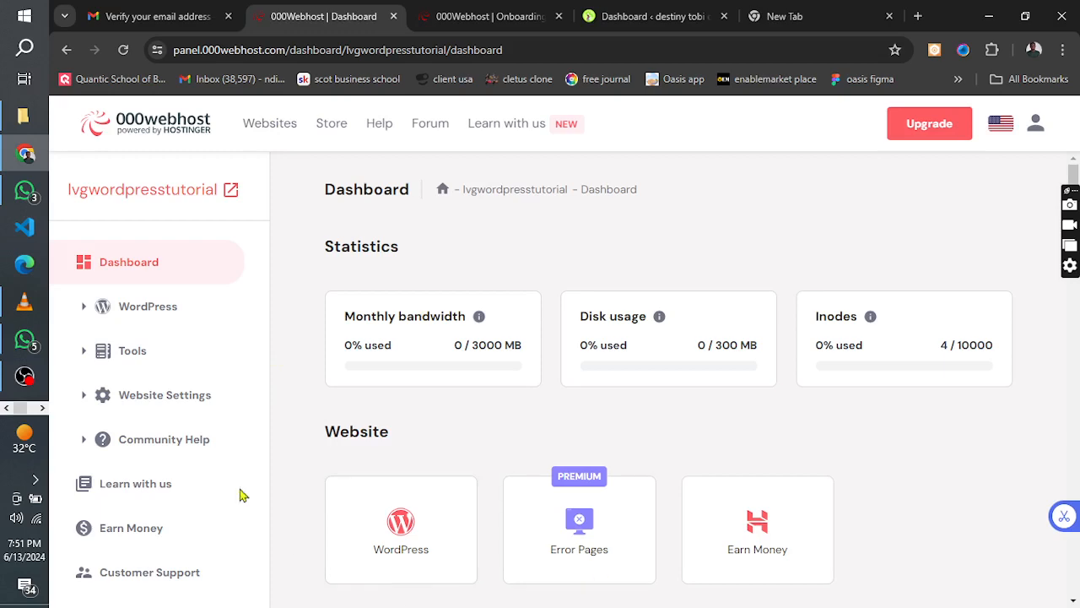
scroll(321, 364, down, 2)
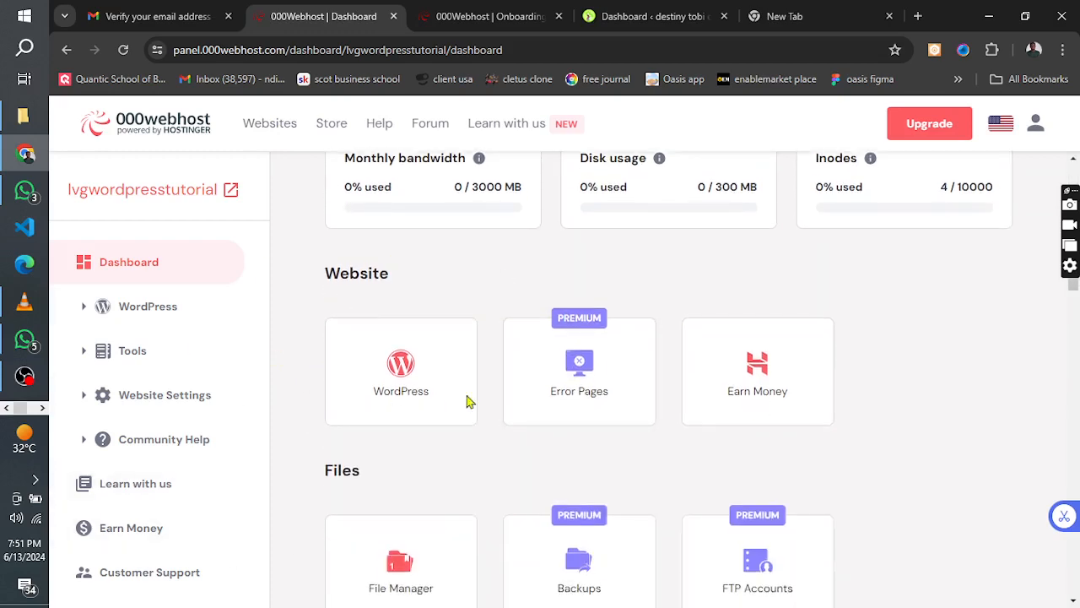
scroll(465, 403, down, 3)
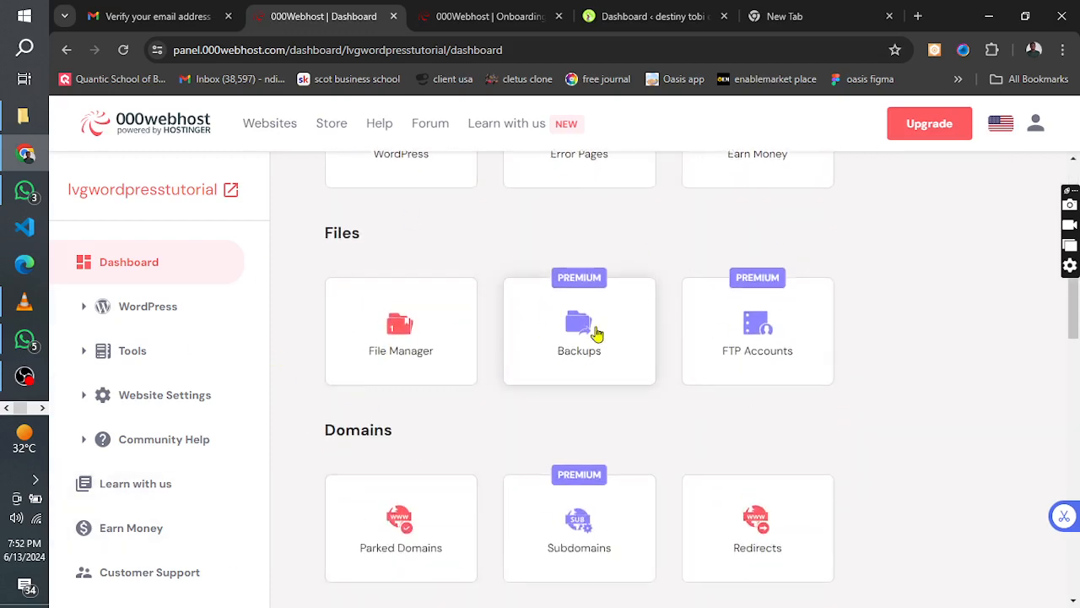
scroll(648, 387, down, 1)
scroll(643, 382, down, 4)
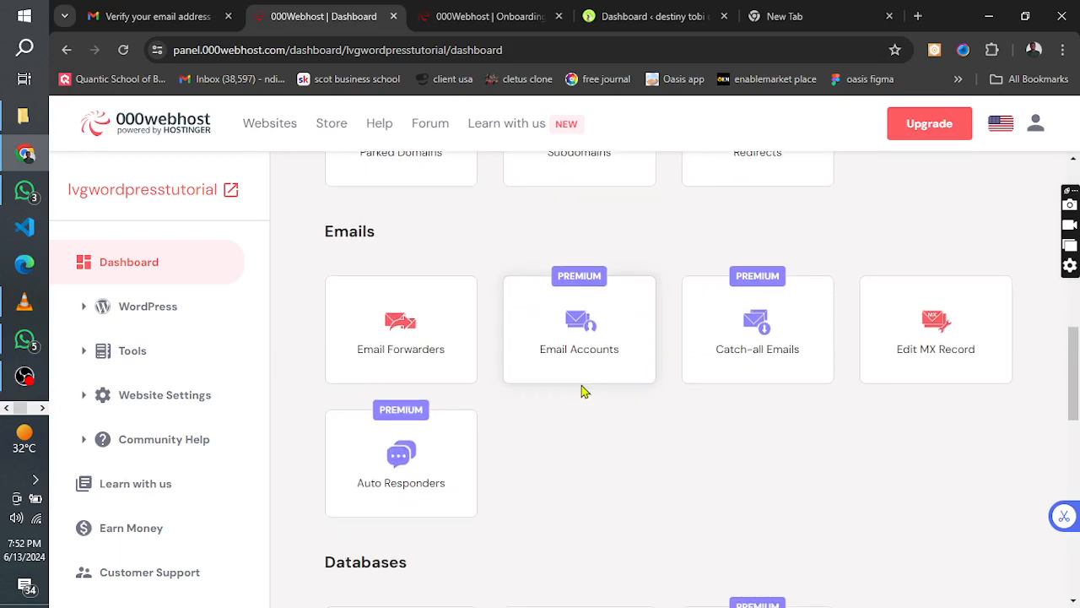
scroll(581, 391, down, 3)
scroll(524, 460, down, 4)
scroll(427, 362, down, 3)
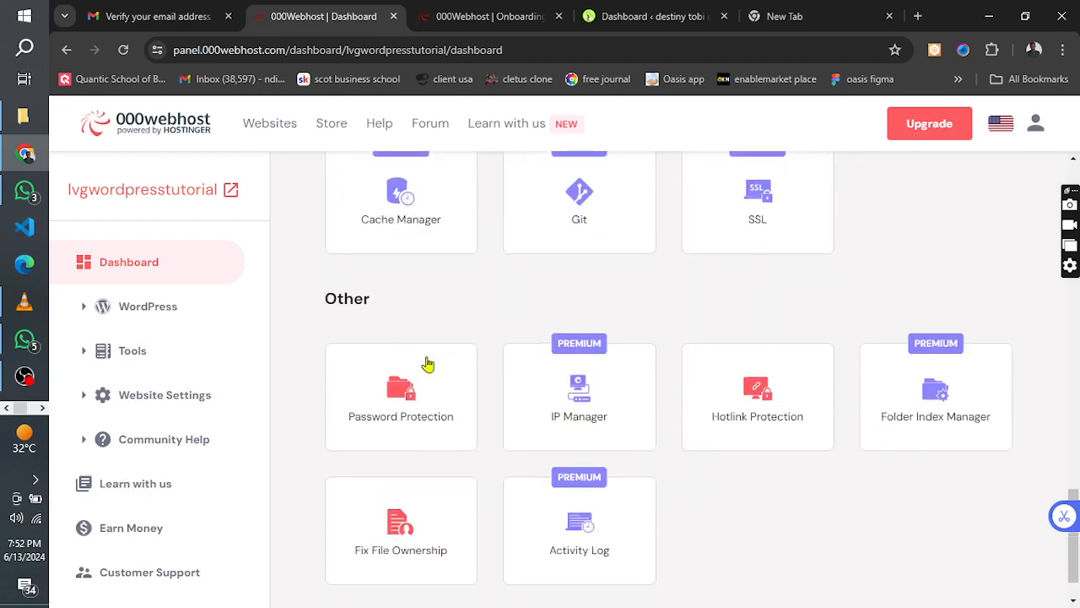
scroll(470, 364, up, 7)
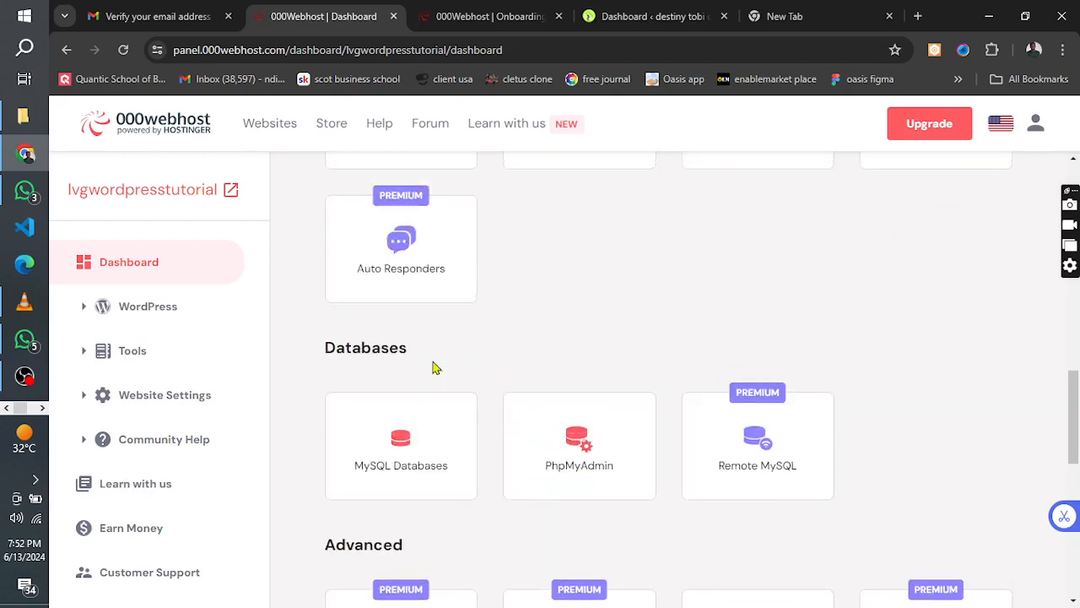
scroll(405, 371, down, 4)
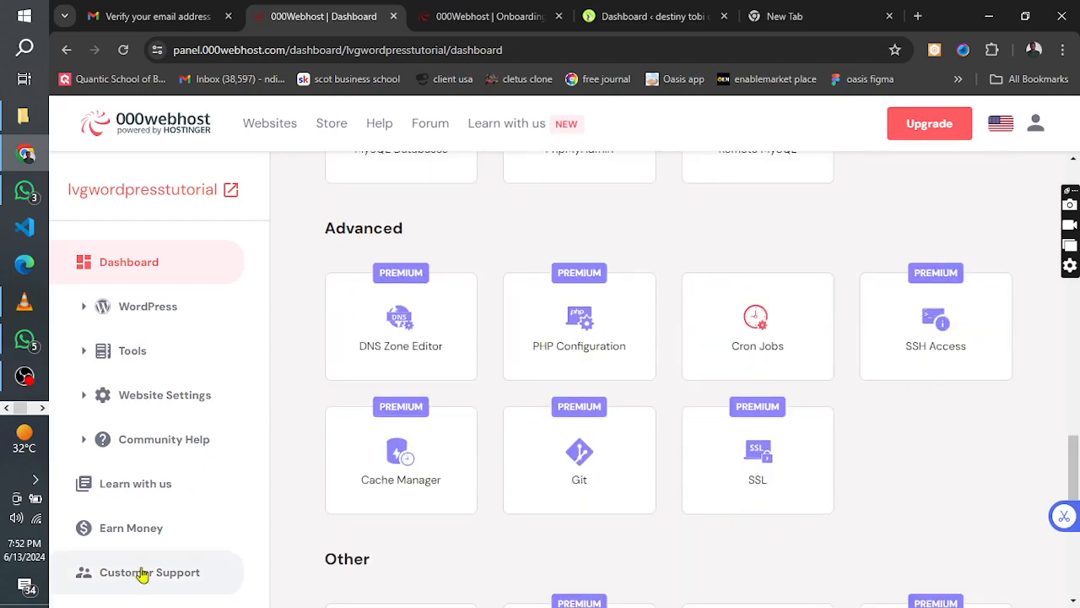
scroll(540, 474, up, 3)
scroll(539, 474, up, 10)
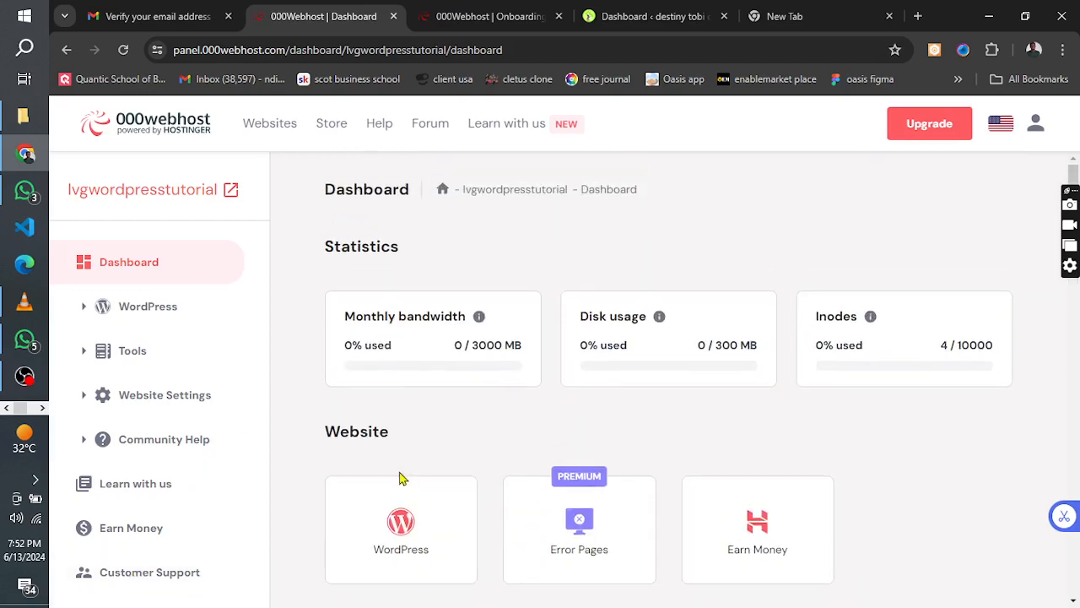
- Open the website's WordPress overview and launch WordPress Admin to edit the website
scroll(403, 469, down, 2)
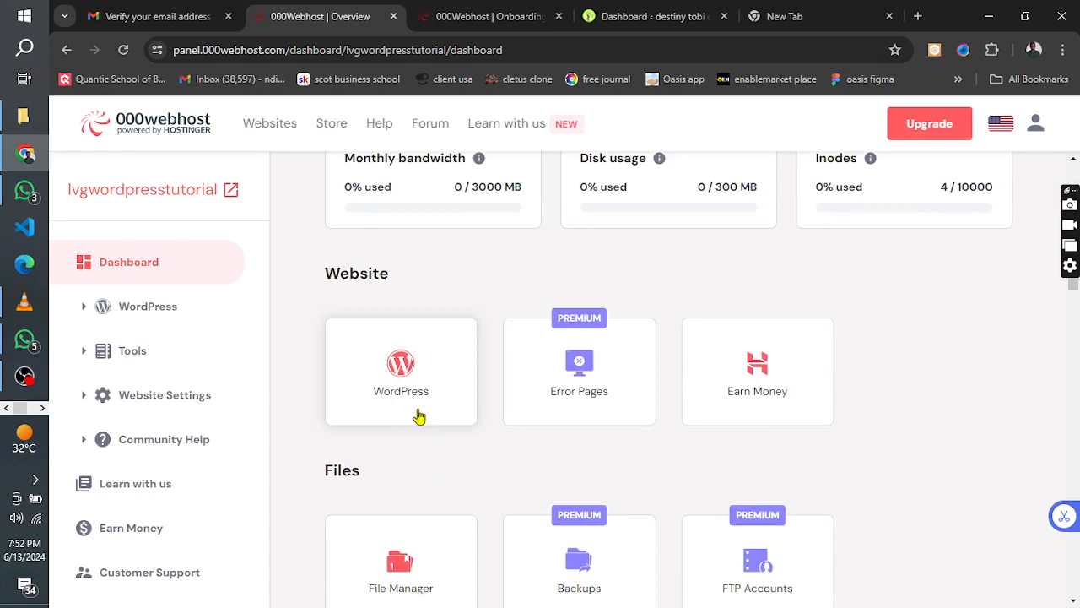
click(419, 416)
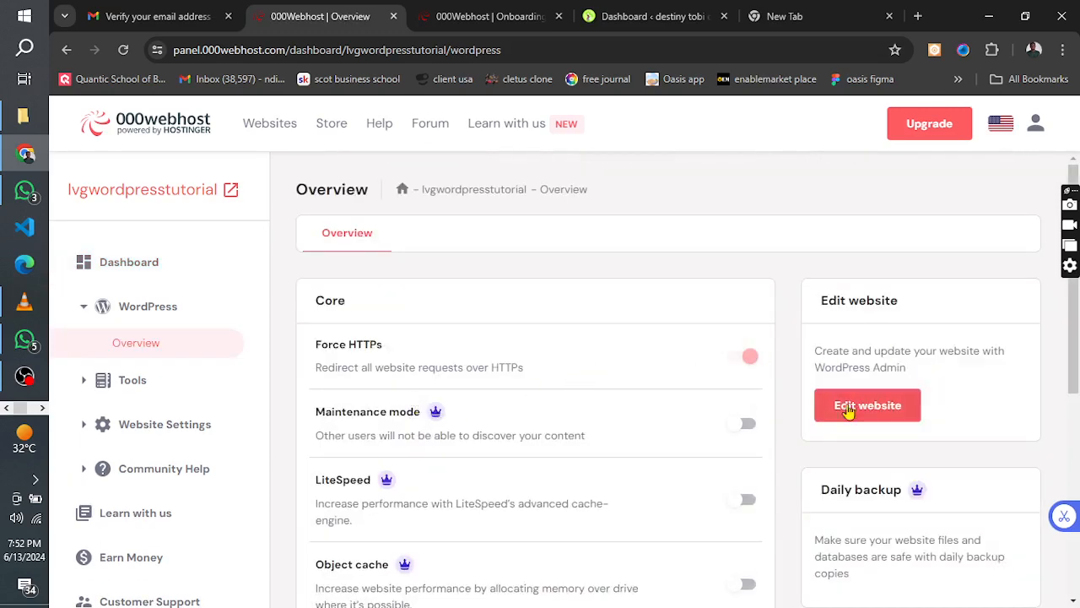
click(838, 406)
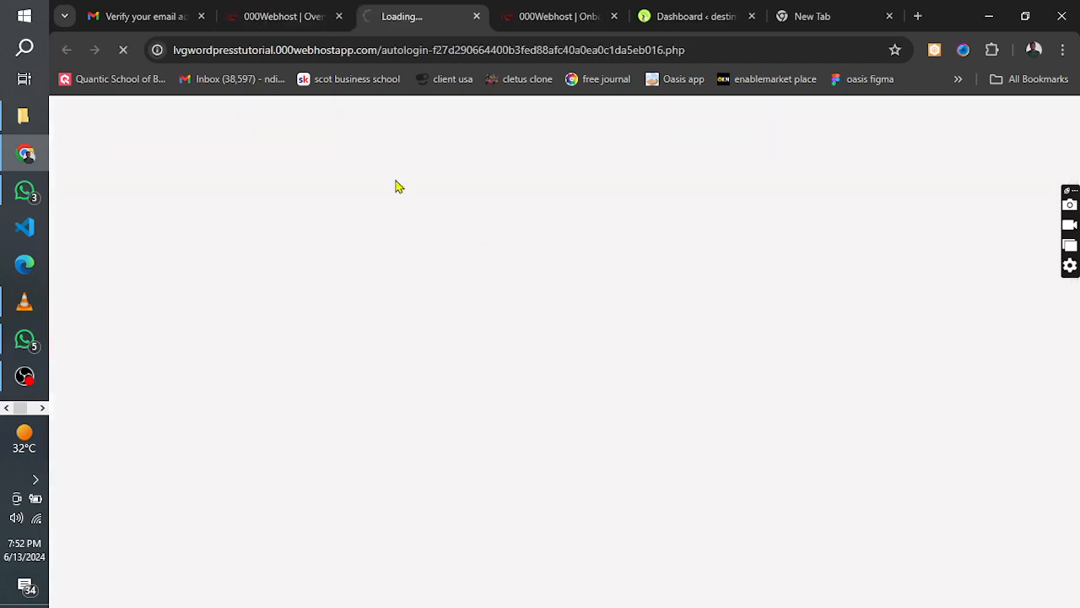
click(258, 51)
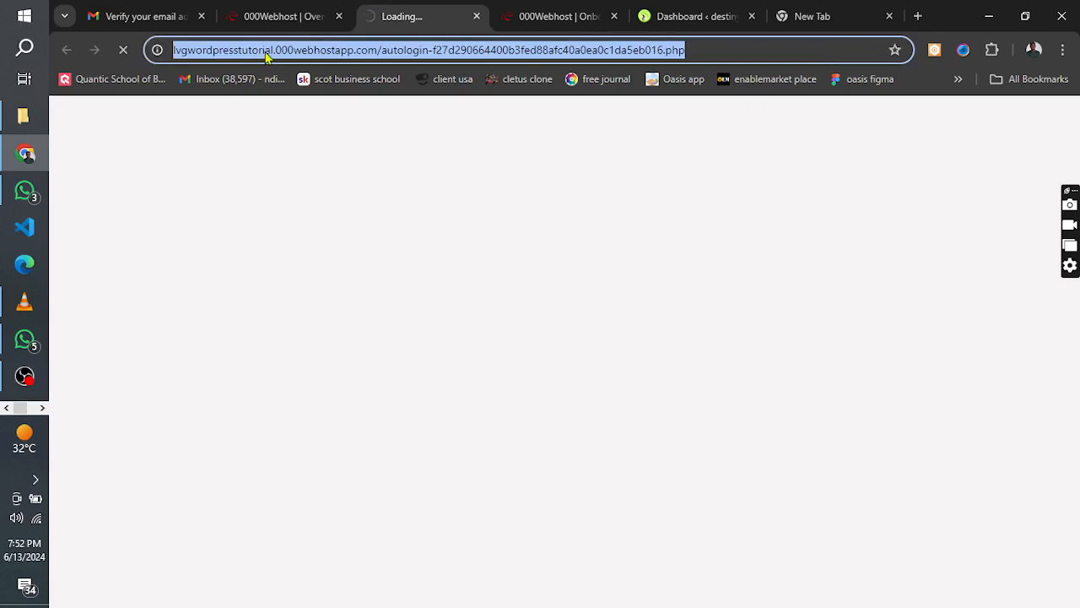
- Dismiss the Hostinger, Shapely and Welcome to WordPress notices on the new site's admin dashboard
click(267, 52)
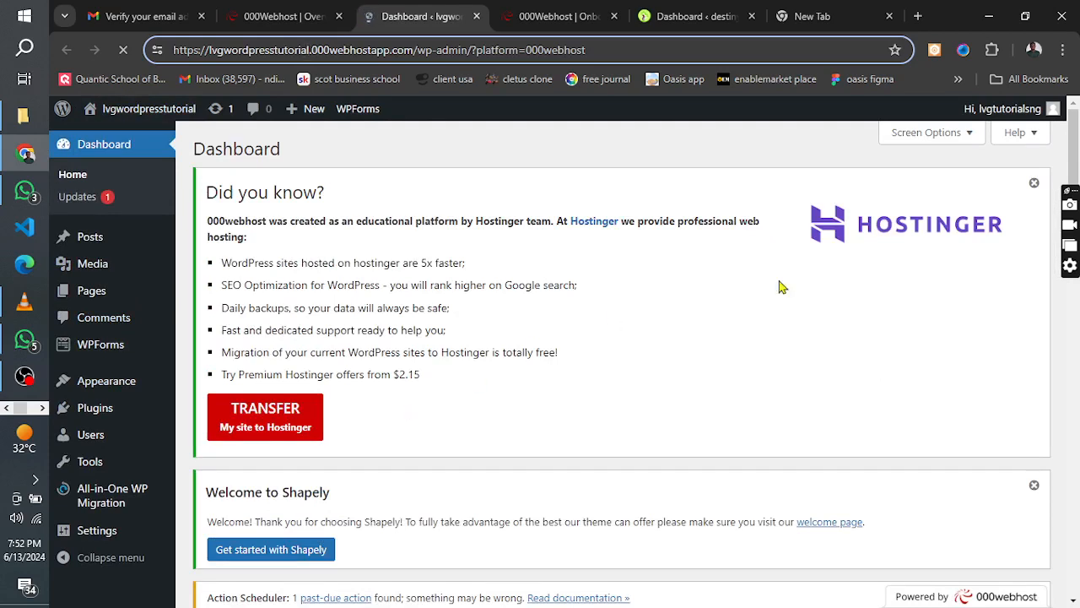
click(1034, 185)
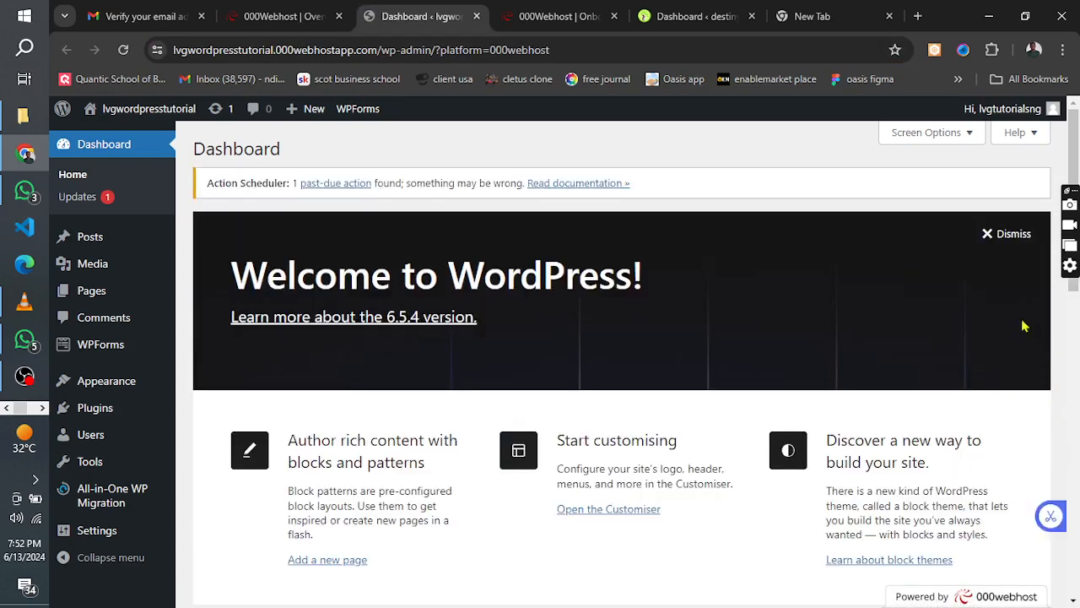
click(986, 236)
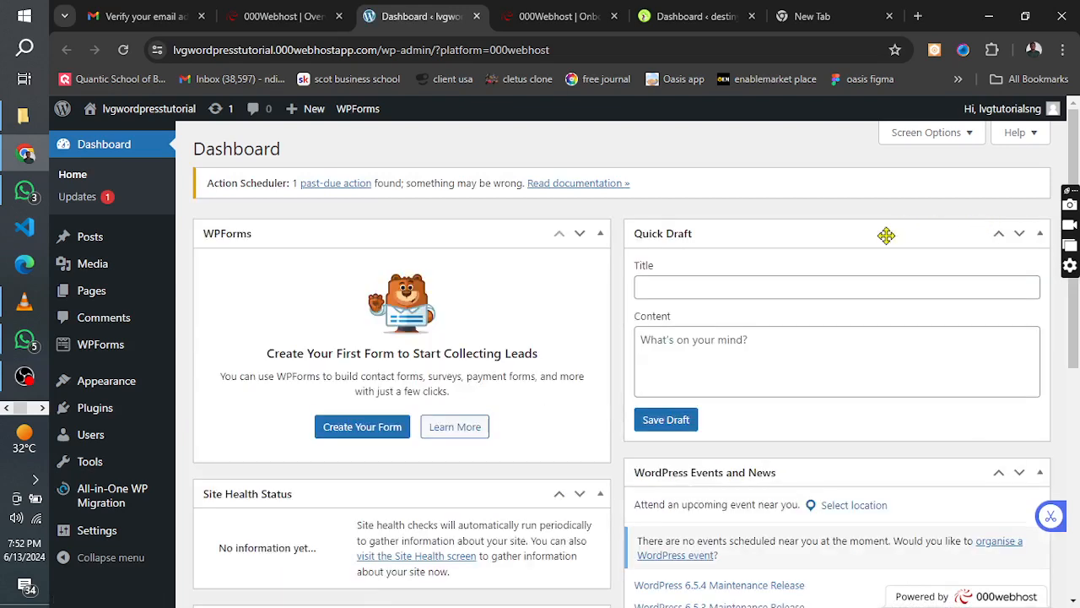
- Collapse the WPForms, Site Health Status, At a Glance, Activity, Quick Draft and WordPress Events and News boxes
click(601, 233)
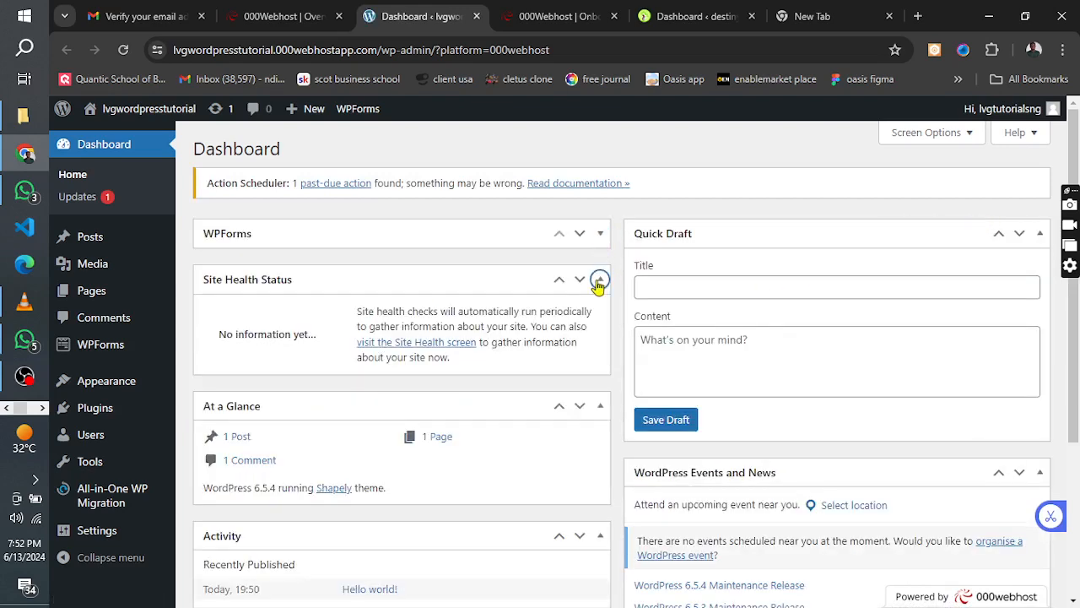
click(600, 280)
click(601, 327)
click(600, 371)
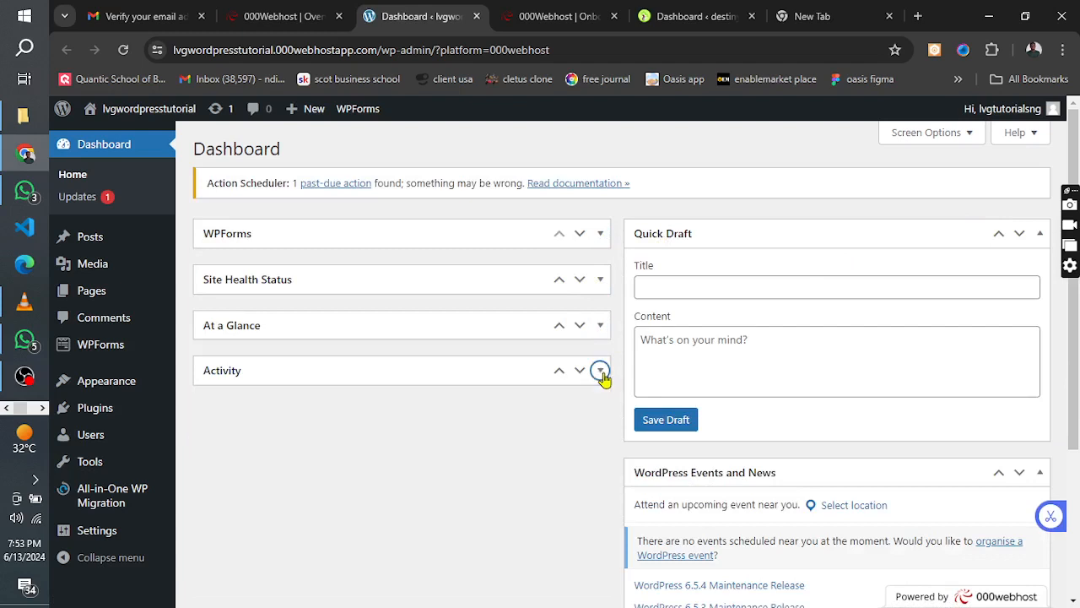
click(1040, 233)
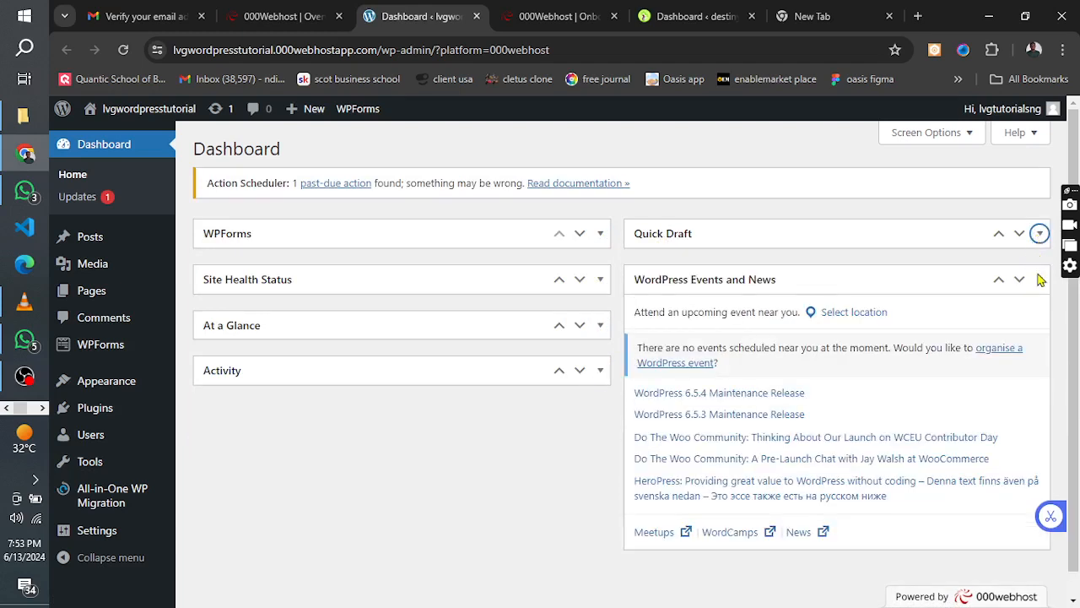
click(1041, 282)
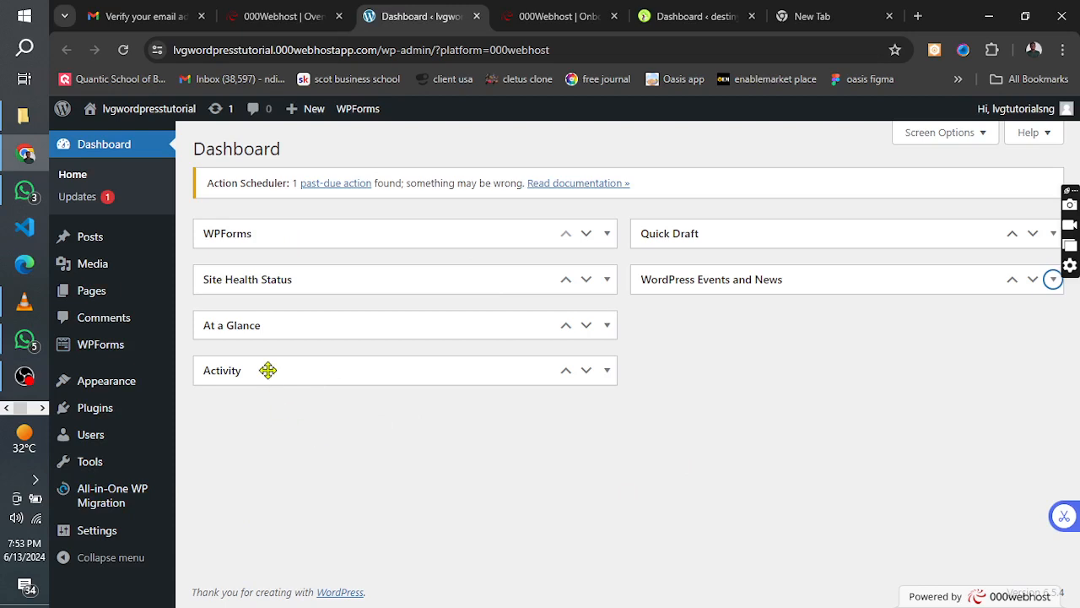
- Visit the public front end of lvgwordpresstutorial and examine its default blog page down to the footer
click(145, 113)
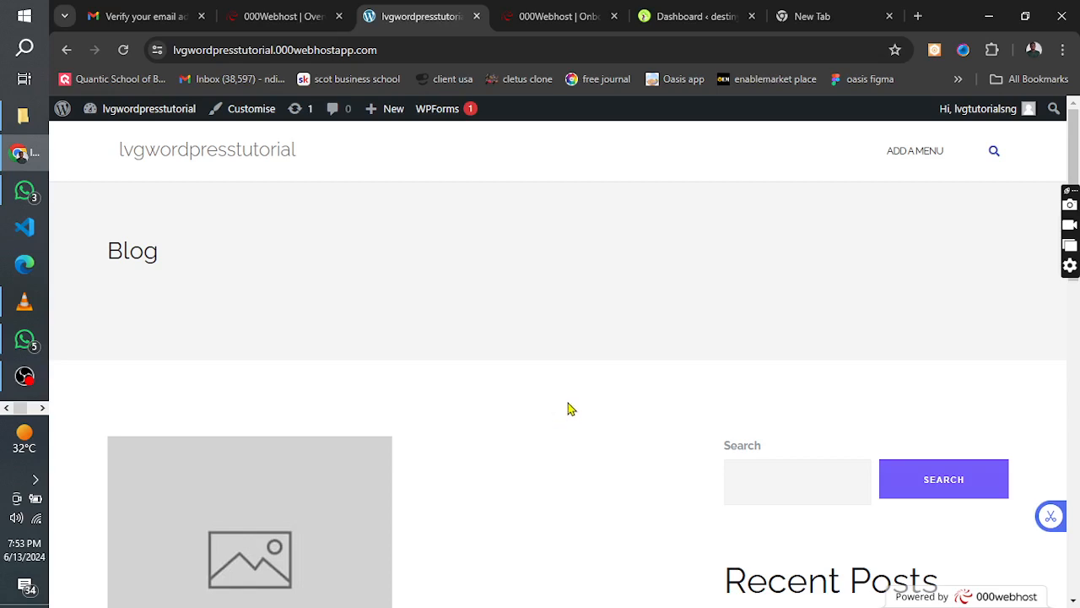
scroll(554, 407, down, 15)
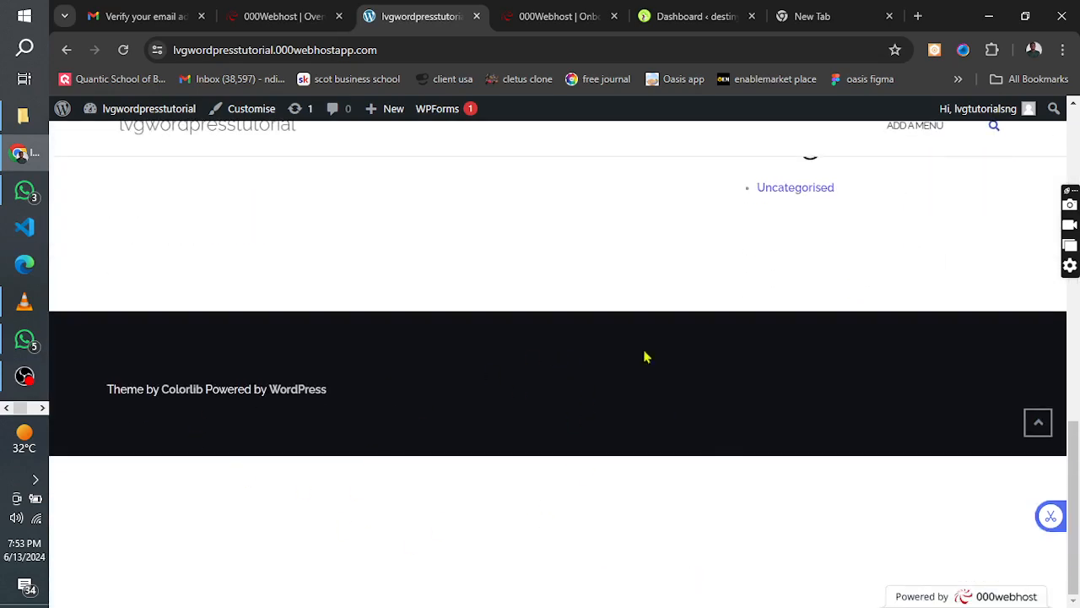
scroll(646, 357, up, 15)
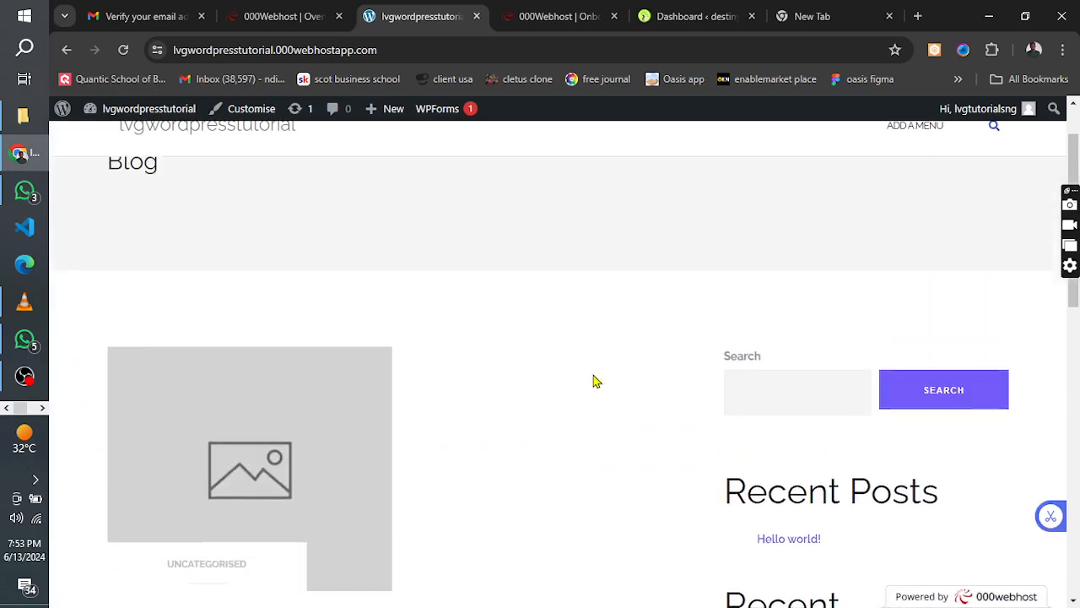
scroll(593, 382, up, 1)
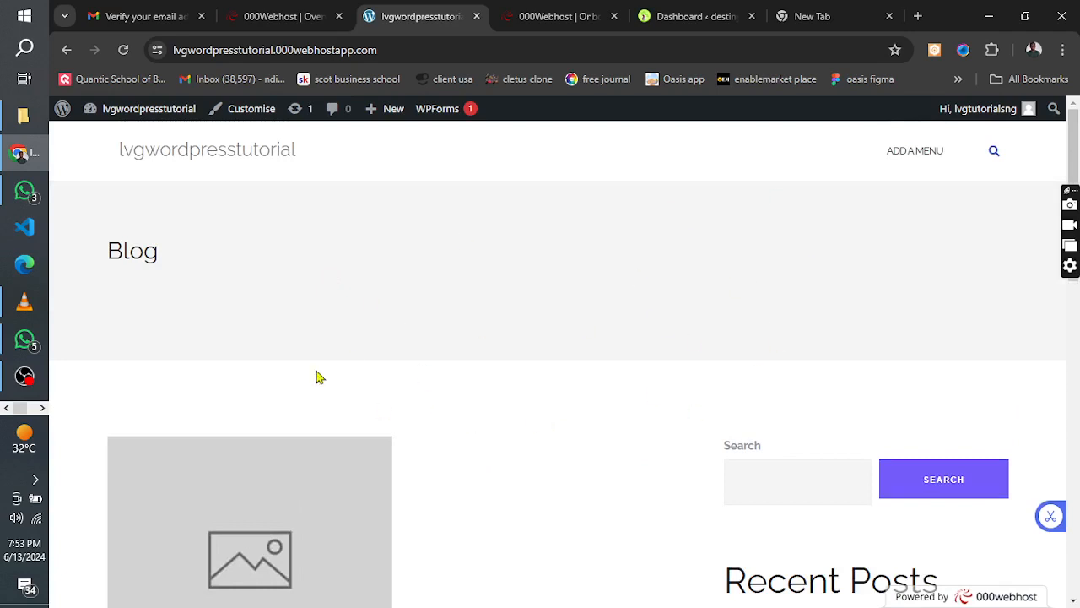
scroll(564, 279, down, 2)
scroll(565, 280, up, 2)
- Return to the site's admin dashboard and dismiss the Hostinger transfer notice
click(131, 121)
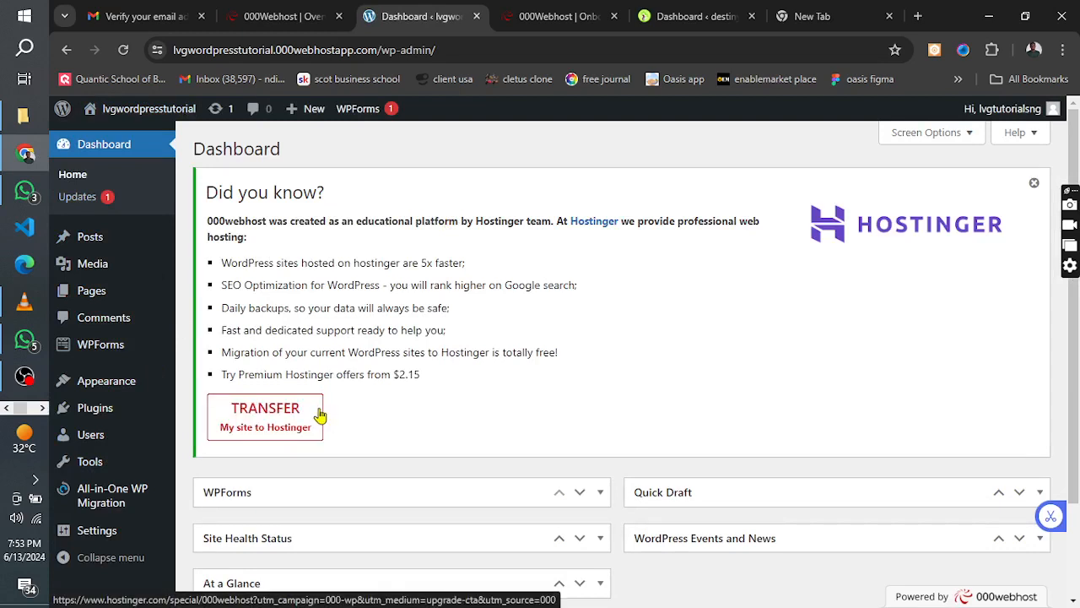
click(1034, 182)
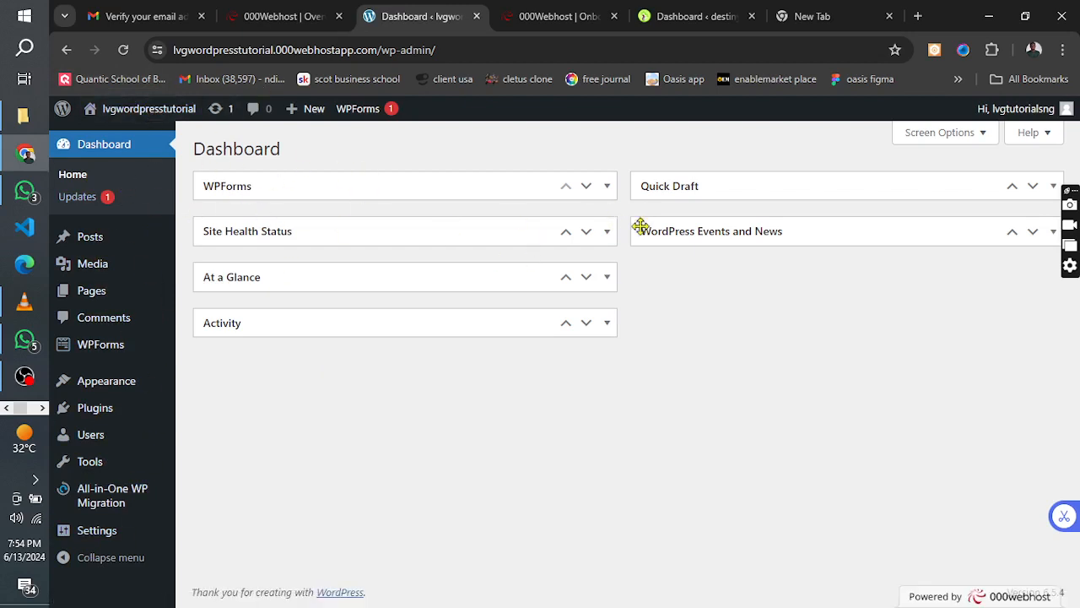
- Open the WordPress Updates page and review the core, plugin, theme and translation update sections
click(83, 204)
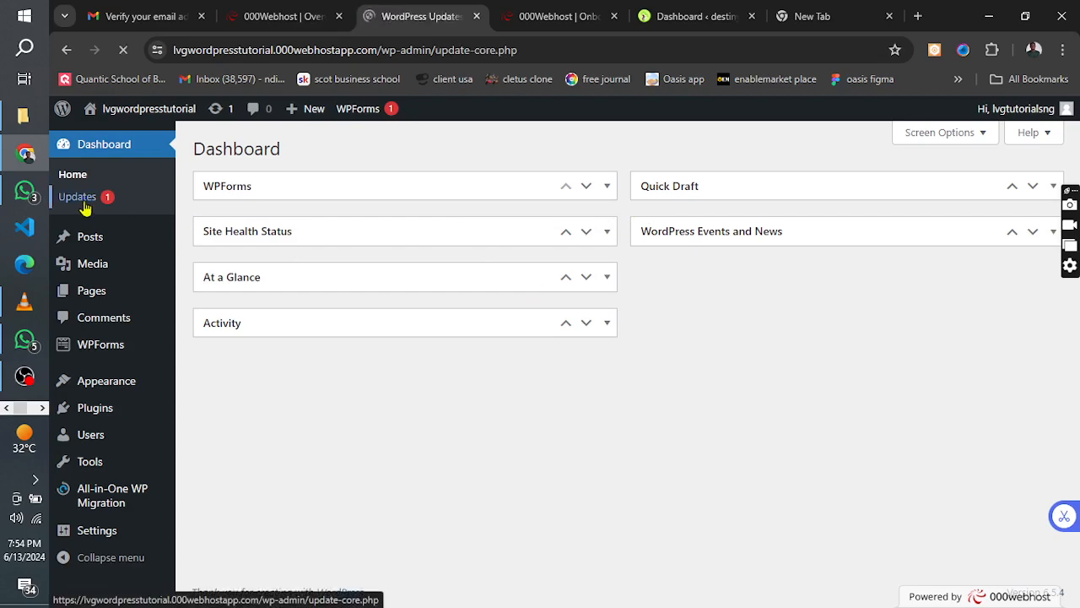
scroll(396, 334, down, 3)
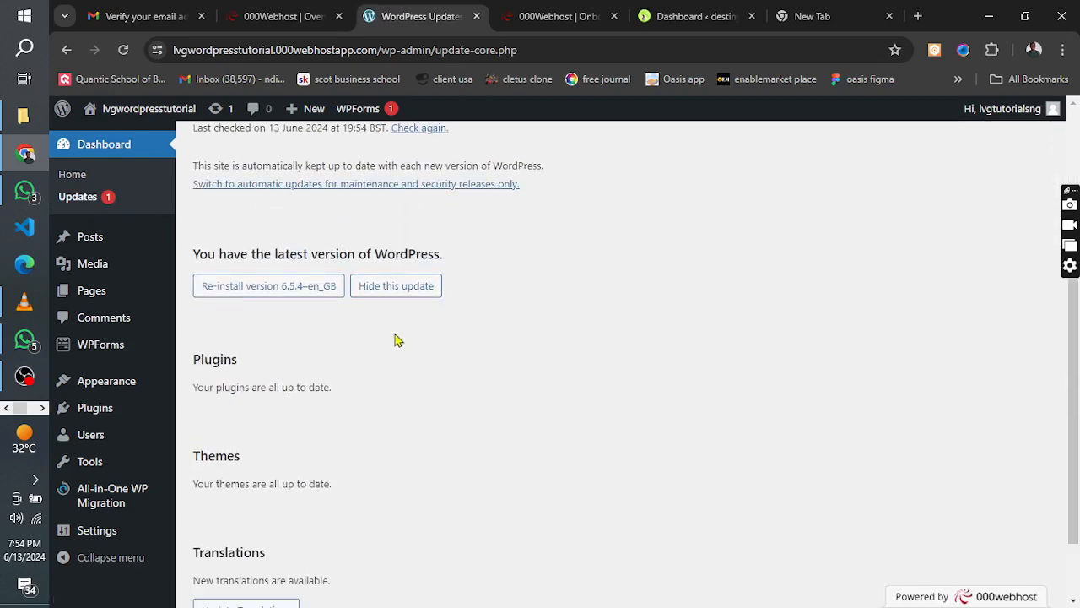
scroll(253, 447, down, 1)
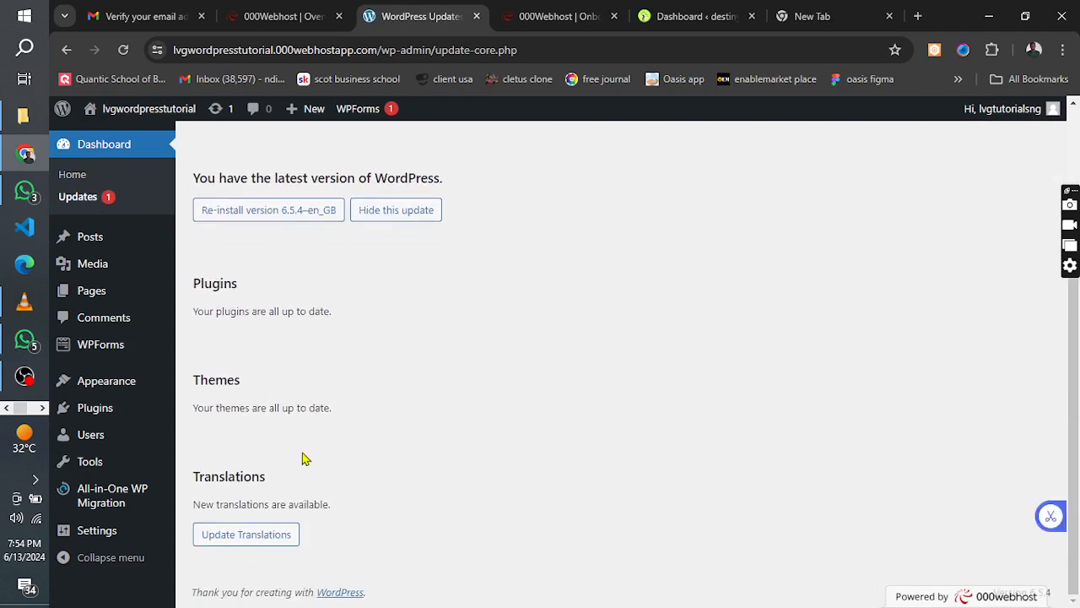
scroll(372, 479, up, 3)
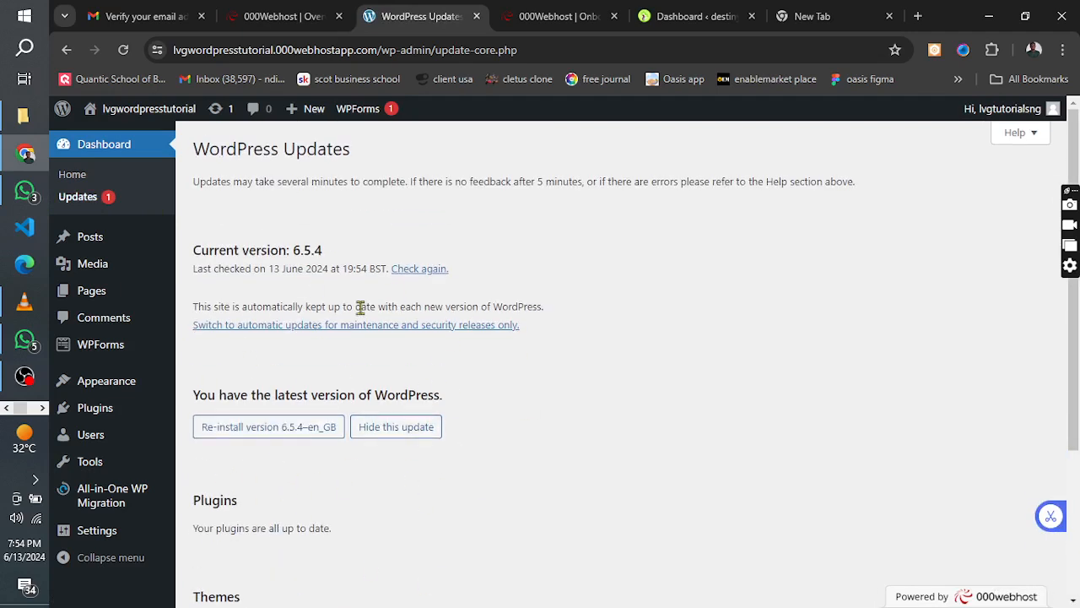
- View the site's Posts list, Media Library and Pages list one after another
click(95, 241)
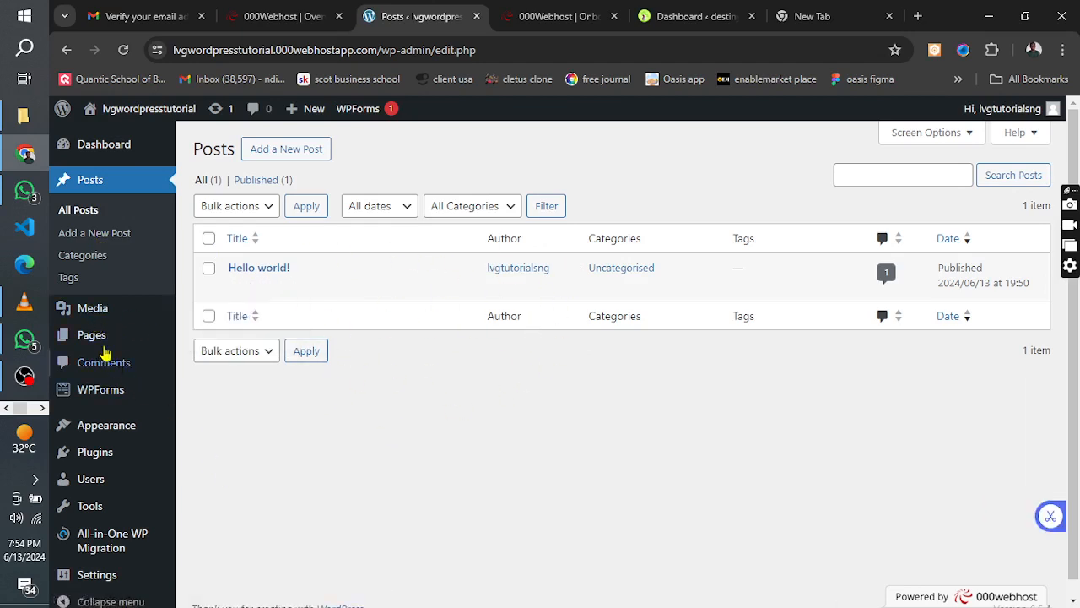
mouse_move(98, 319)
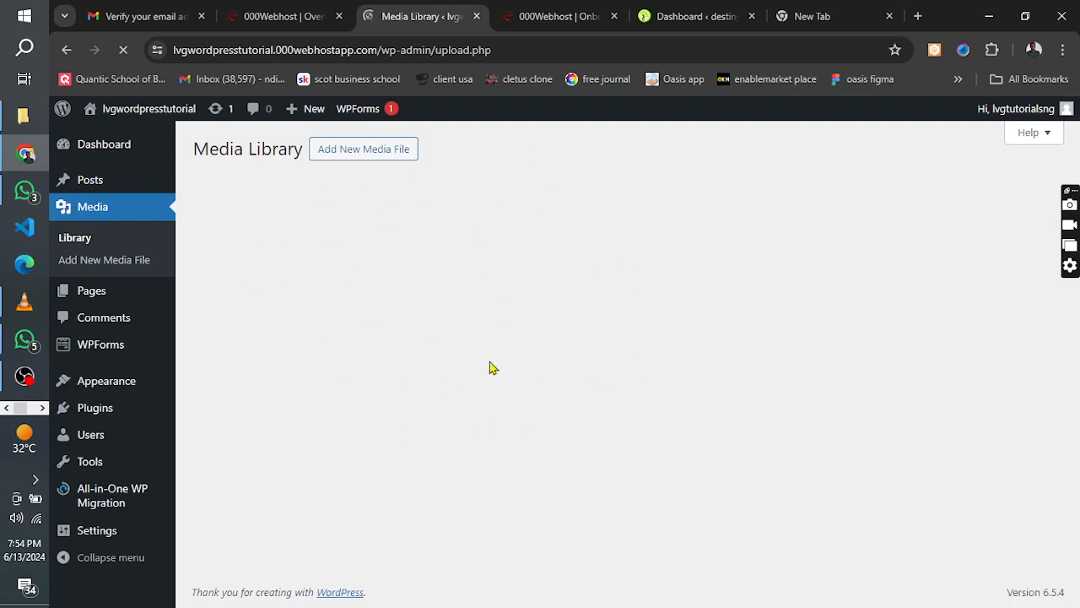
mouse_move(88, 301)
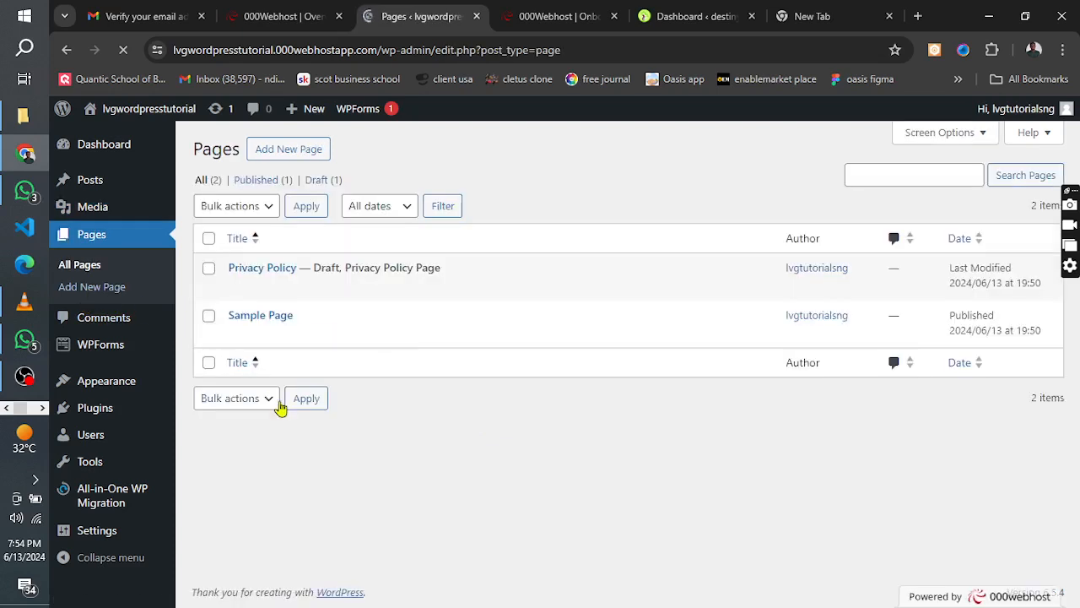
- View the destiny tobi charity foundation site's public home page as a page example and return to the tutorial site's Pages list
click(696, 13)
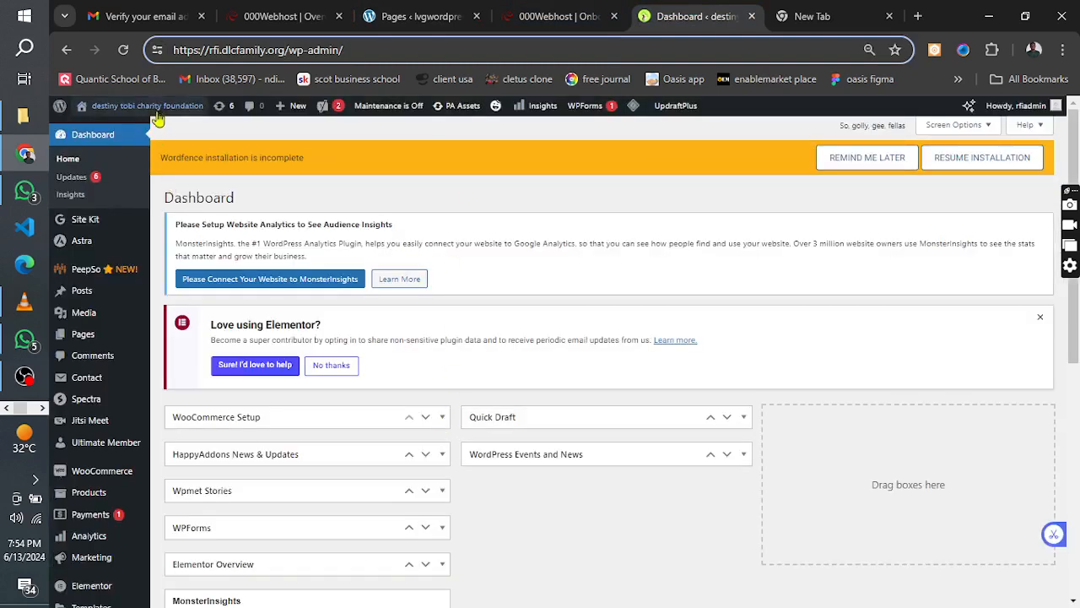
click(155, 108)
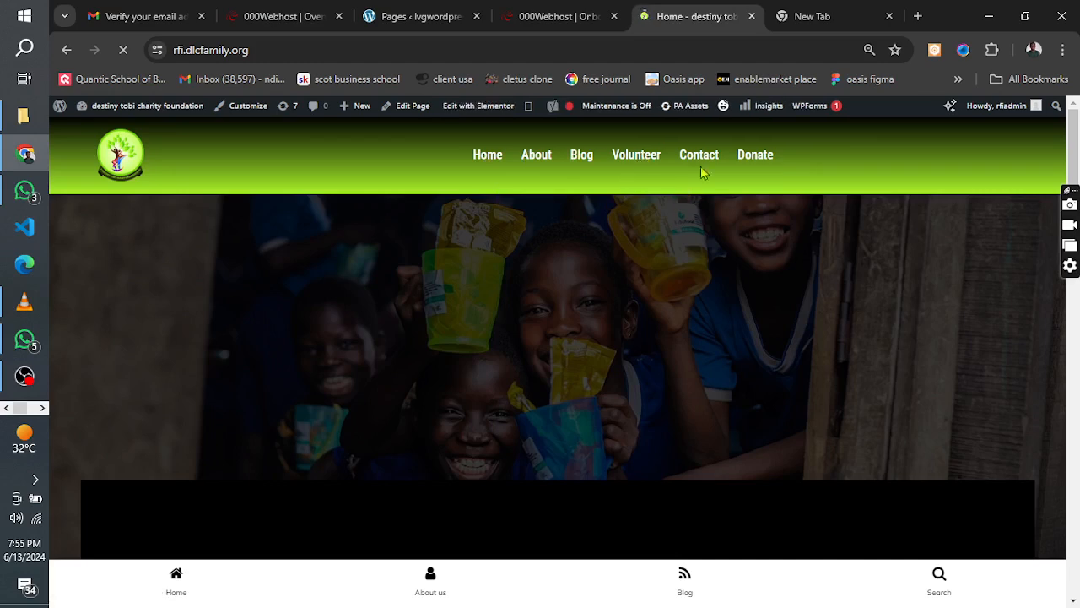
click(419, 16)
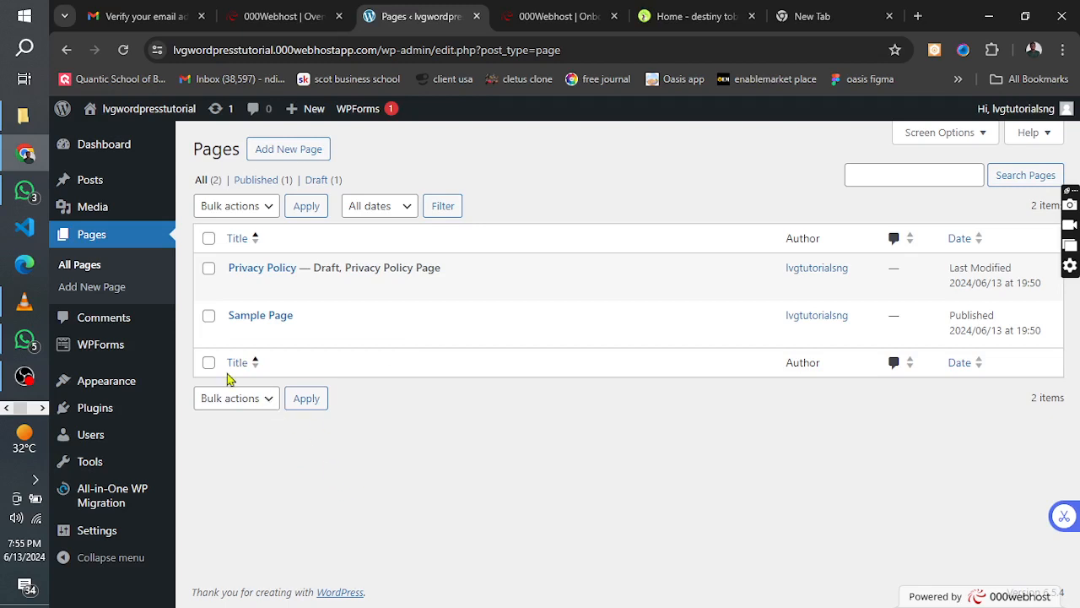
- Review the site's Comments list and the installed themes under Appearance
click(97, 324)
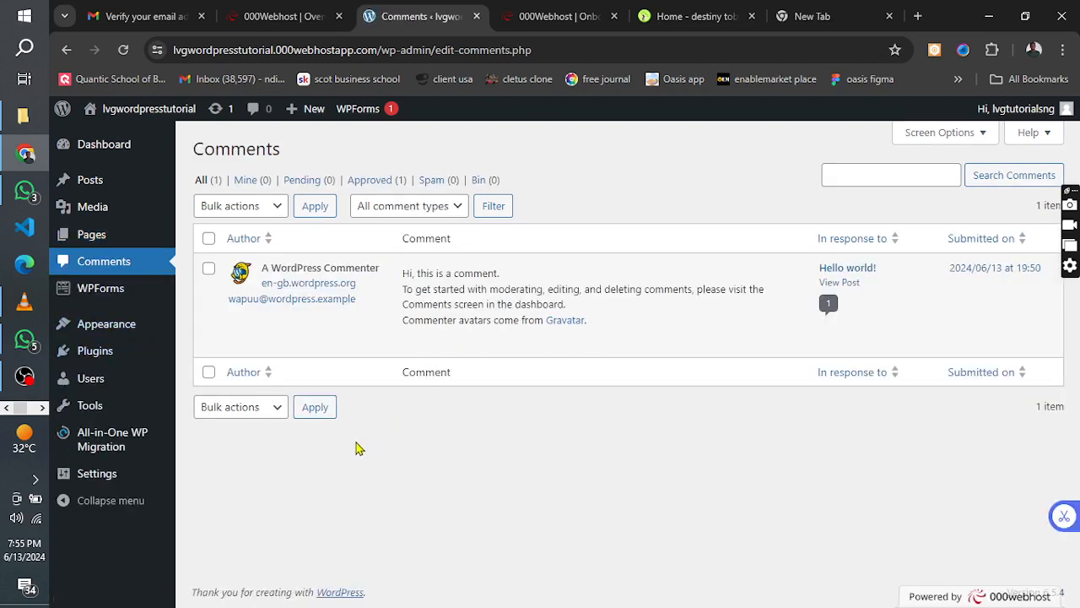
mouse_move(426, 347)
click(114, 333)
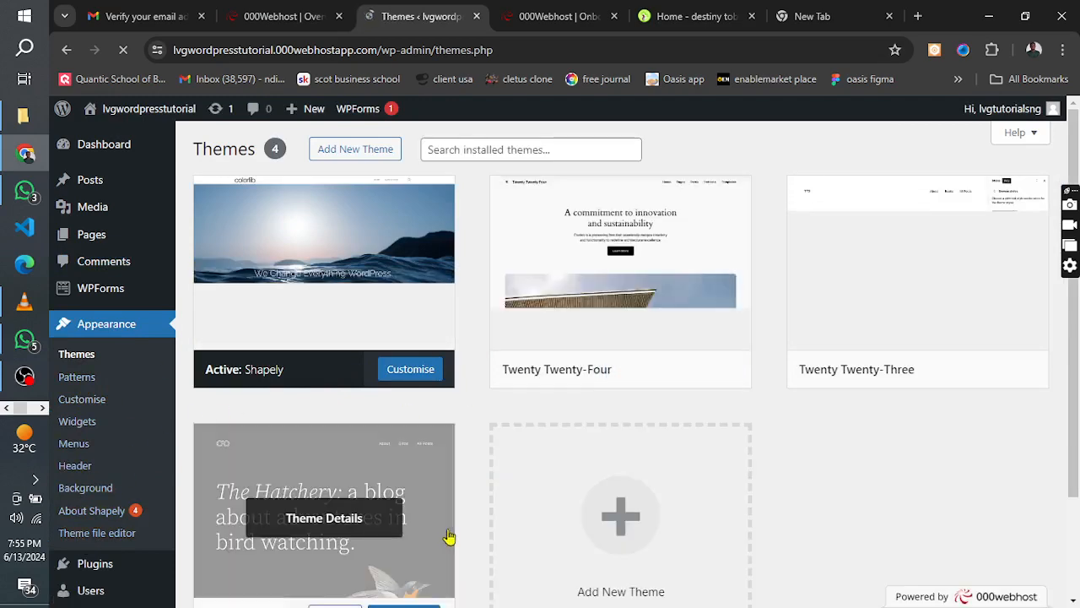
scroll(245, 403, down, 1)
- Open the Installed Plugins list and look through all the plugins on the site
mouse_move(94, 495)
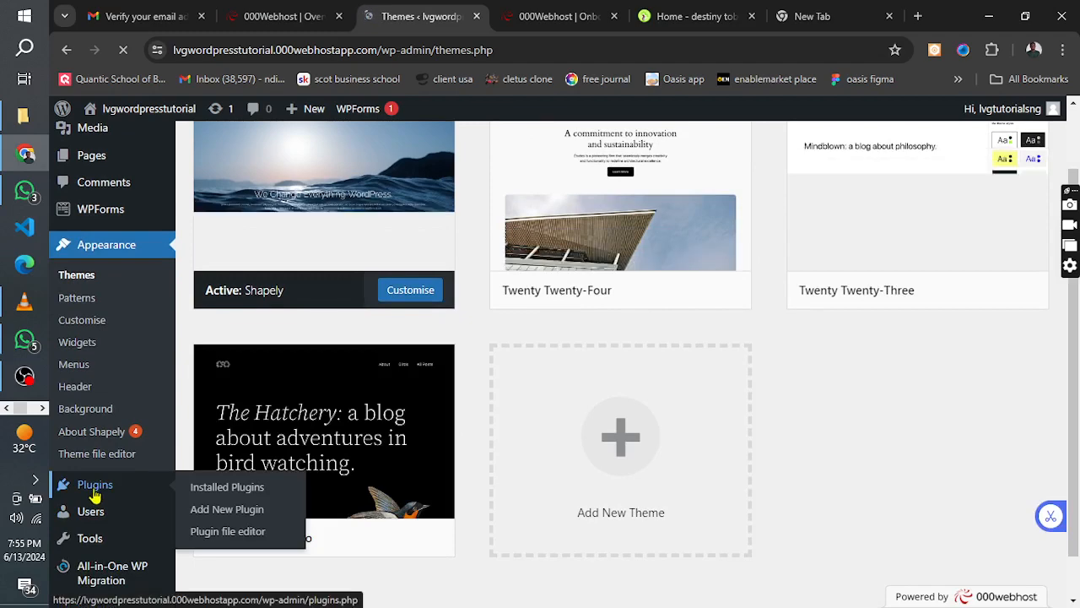
click(95, 494)
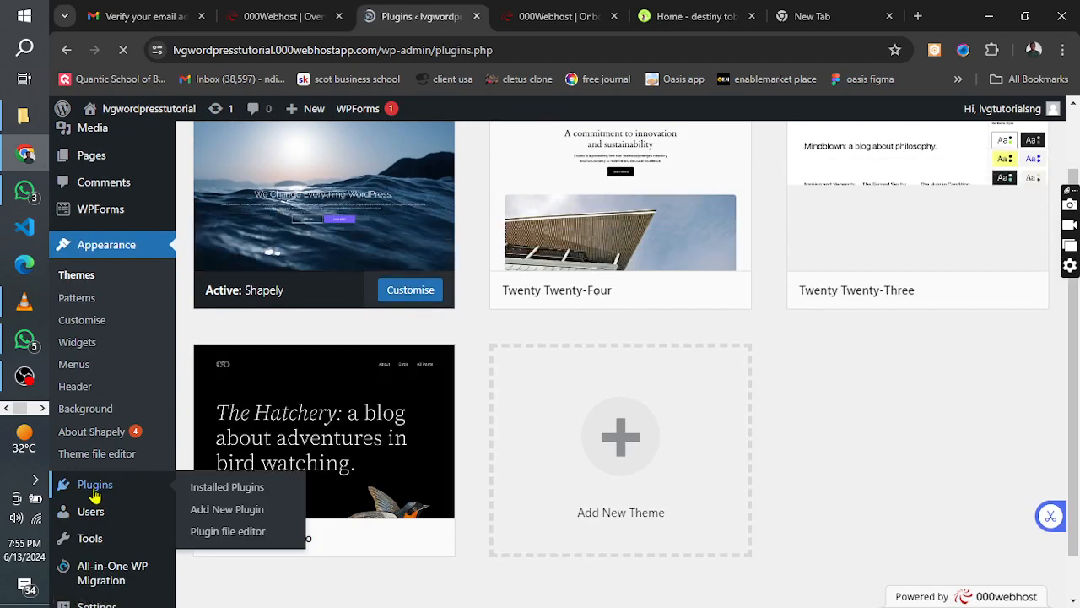
scroll(302, 439, down, 3)
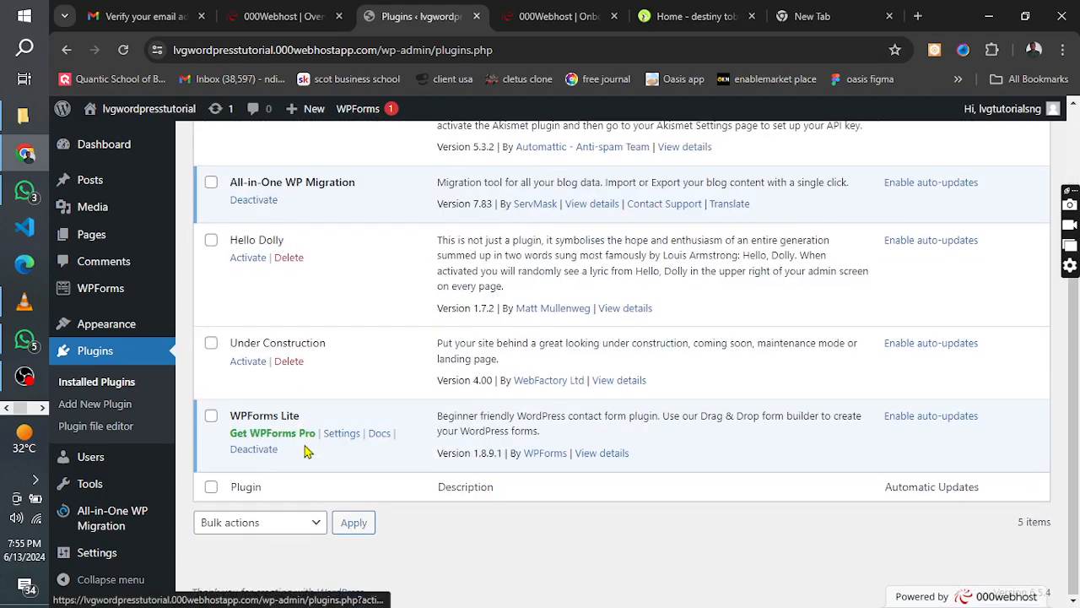
scroll(308, 454, up, 3)
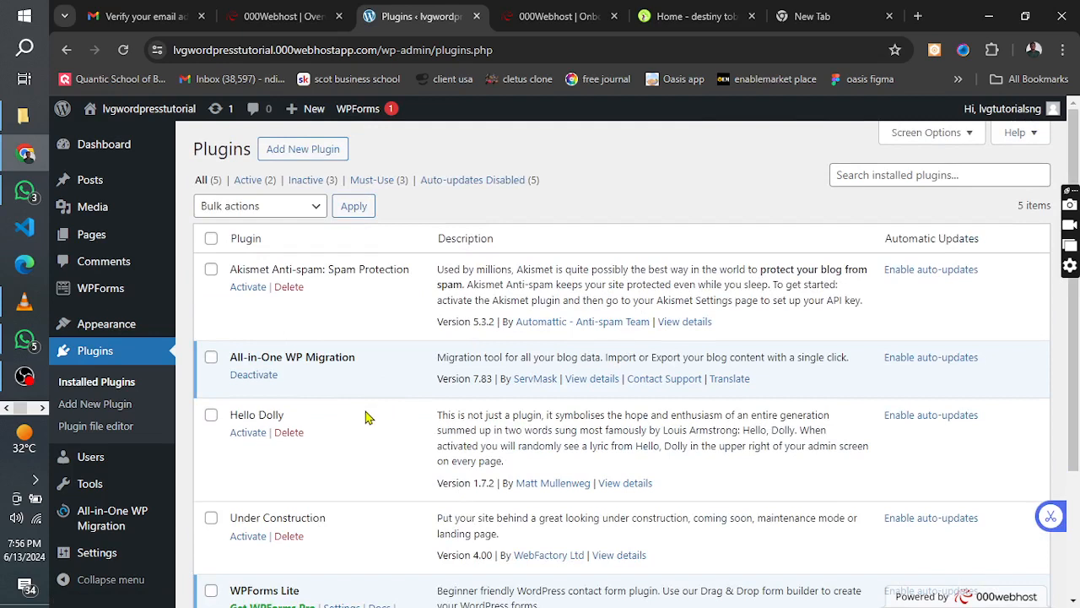
- Open the Users list and inspect the roles offered for changing a user's role
click(95, 460)
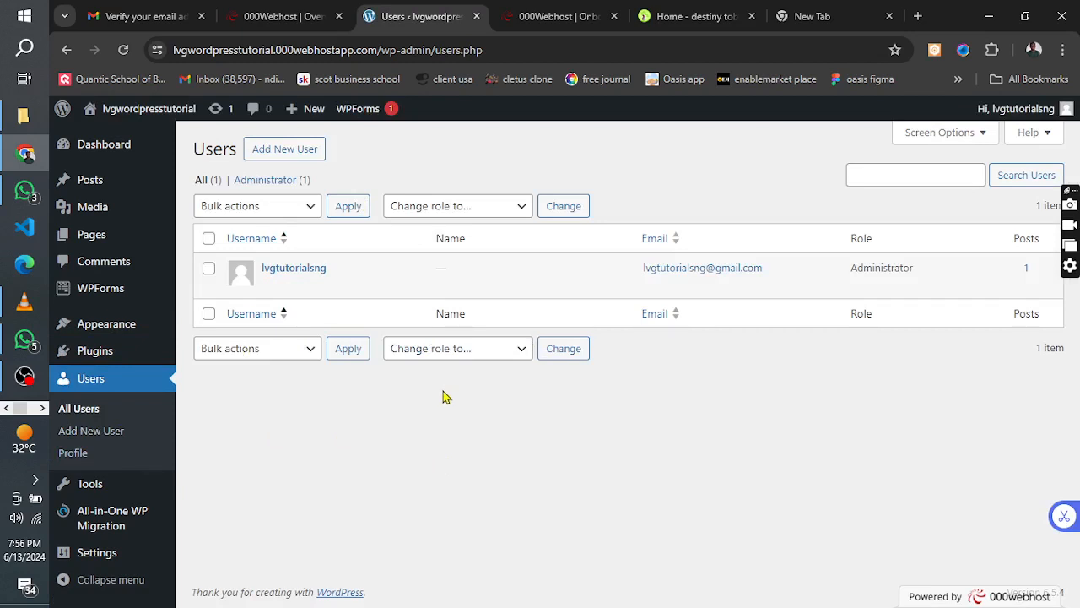
click(489, 360)
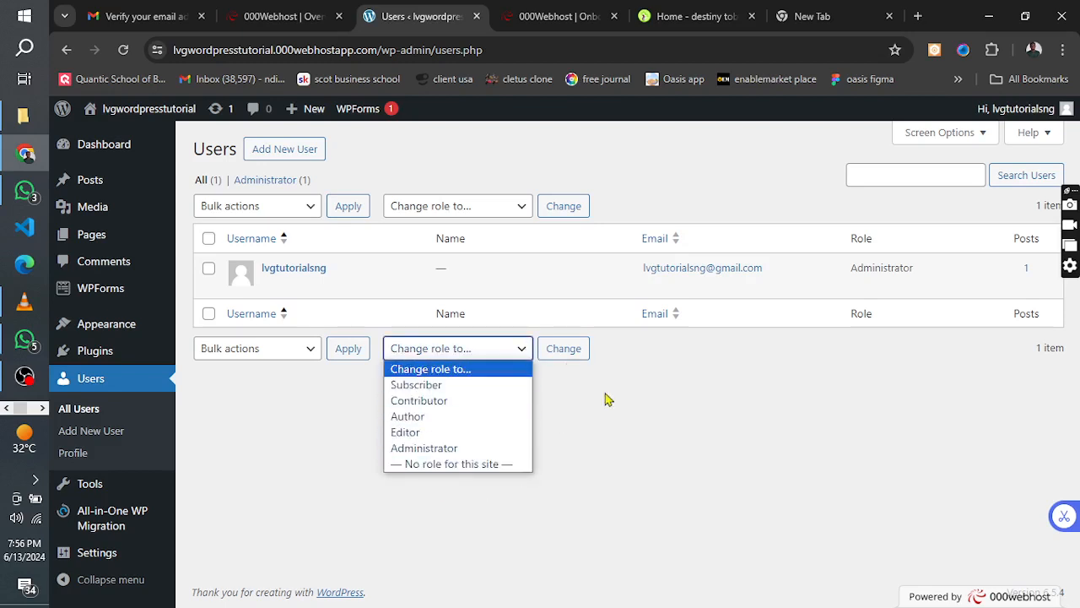
click(608, 419)
- View the Available Tools page and open the site's General Settings
mouse_move(117, 498)
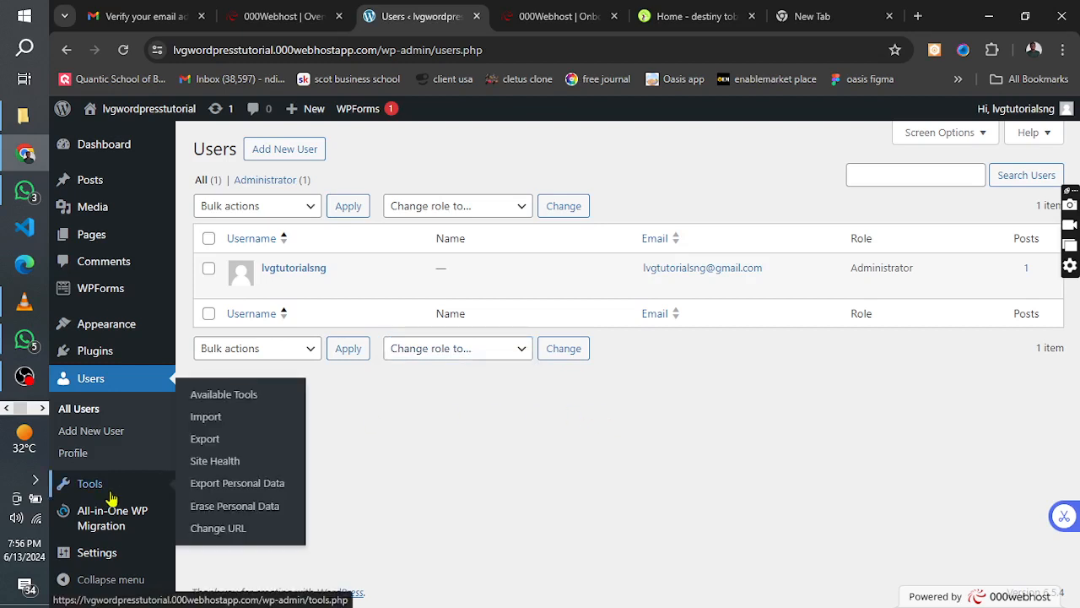
click(84, 494)
scroll(94, 548, down, 1)
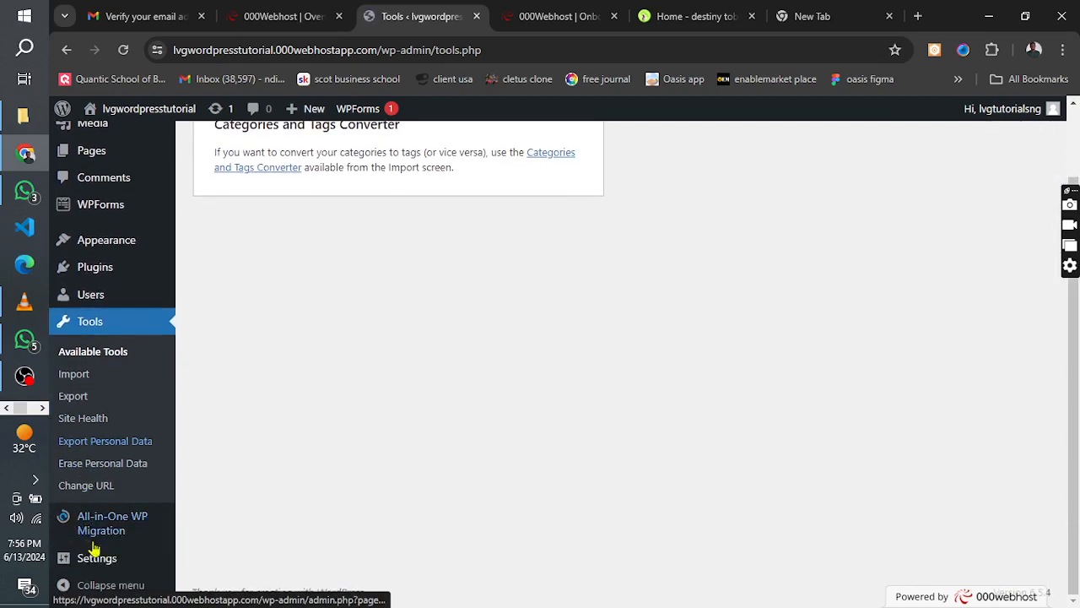
click(107, 557)
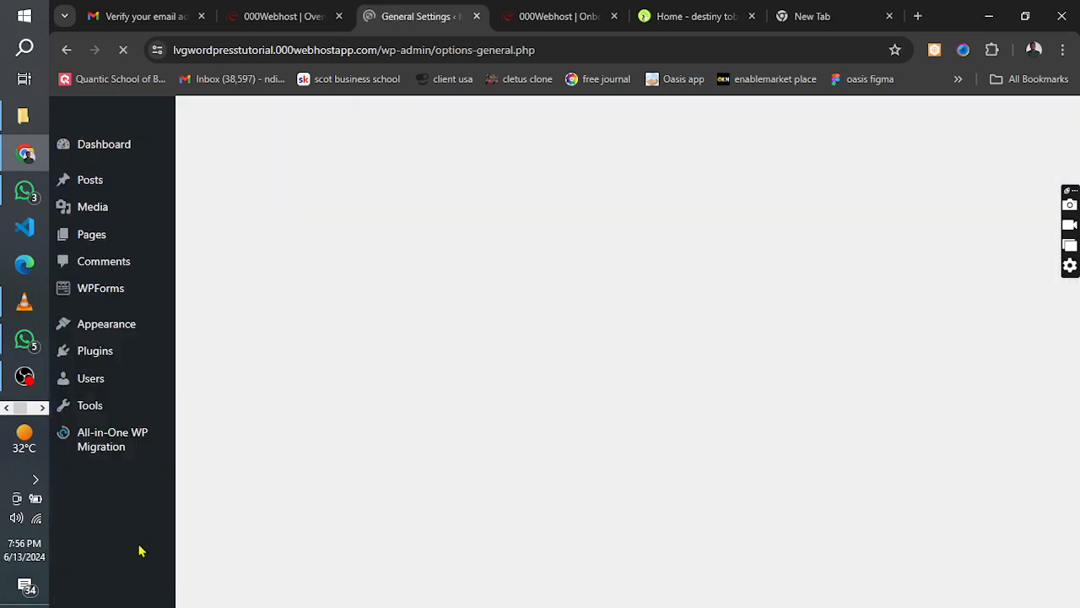